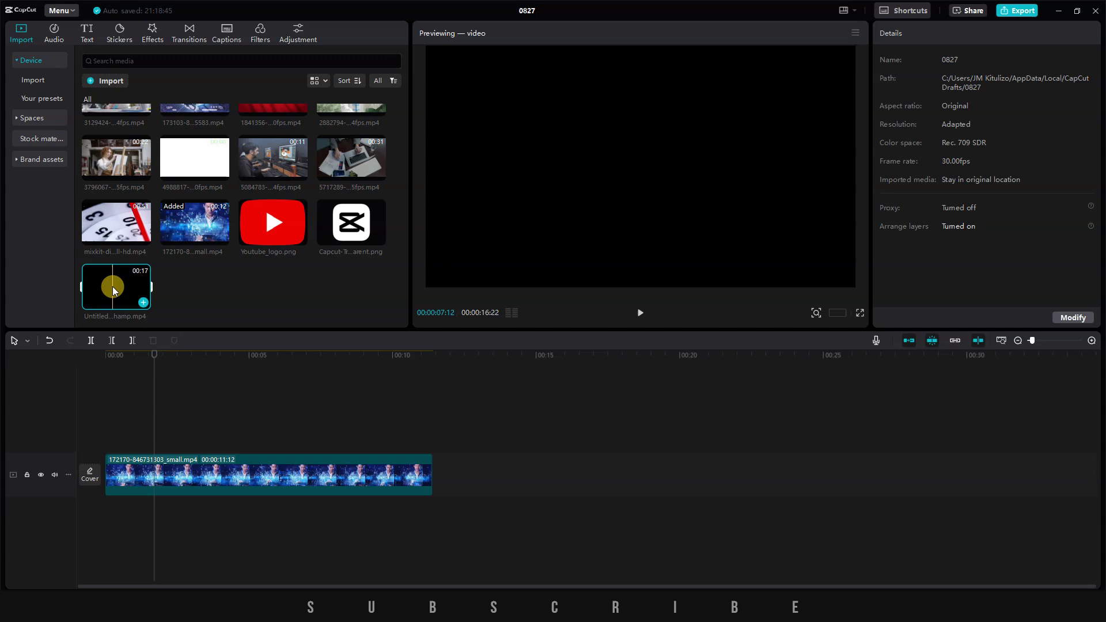
Step: Replace the 172170 stock clip with the Untitled video - Made with Clipchamp.mp4 voiceover on the main track
drag(99, 283, 100, 419)
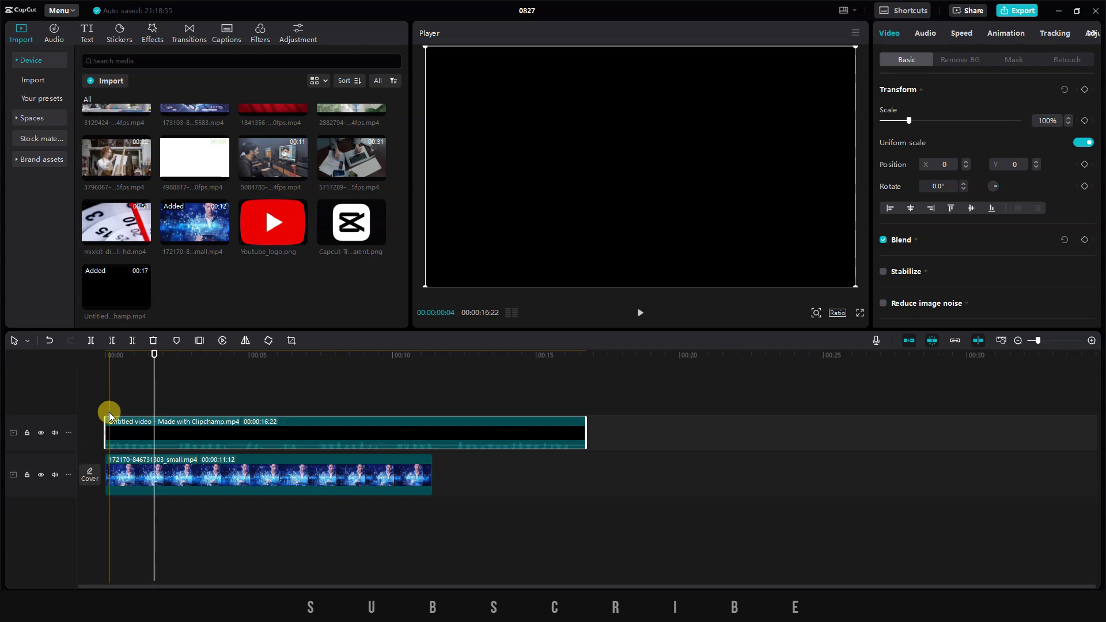
click(358, 480)
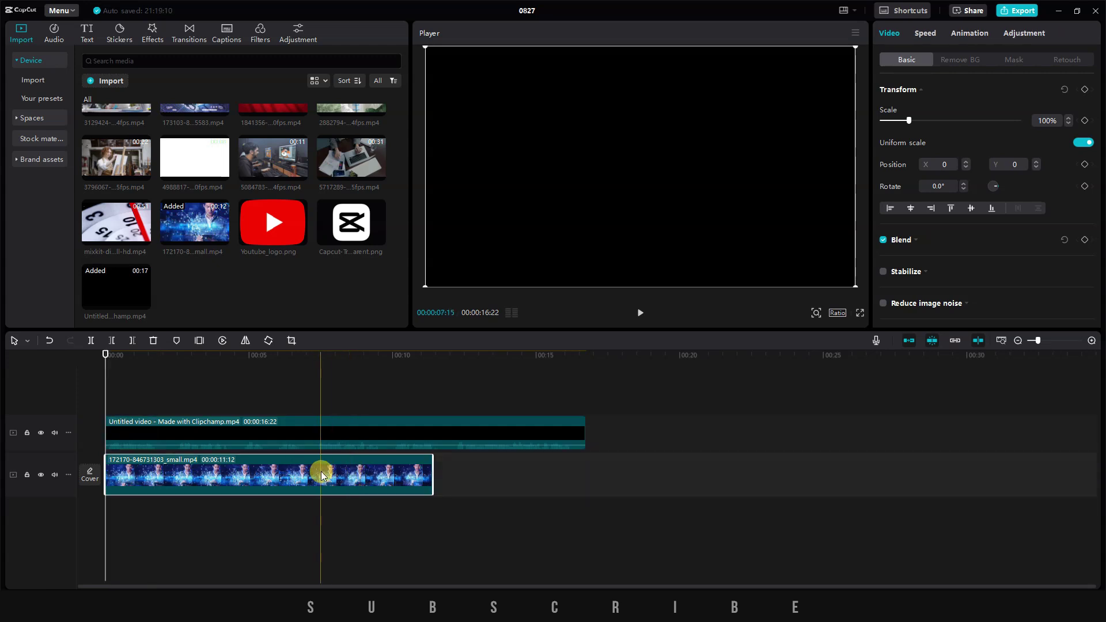
click(153, 342)
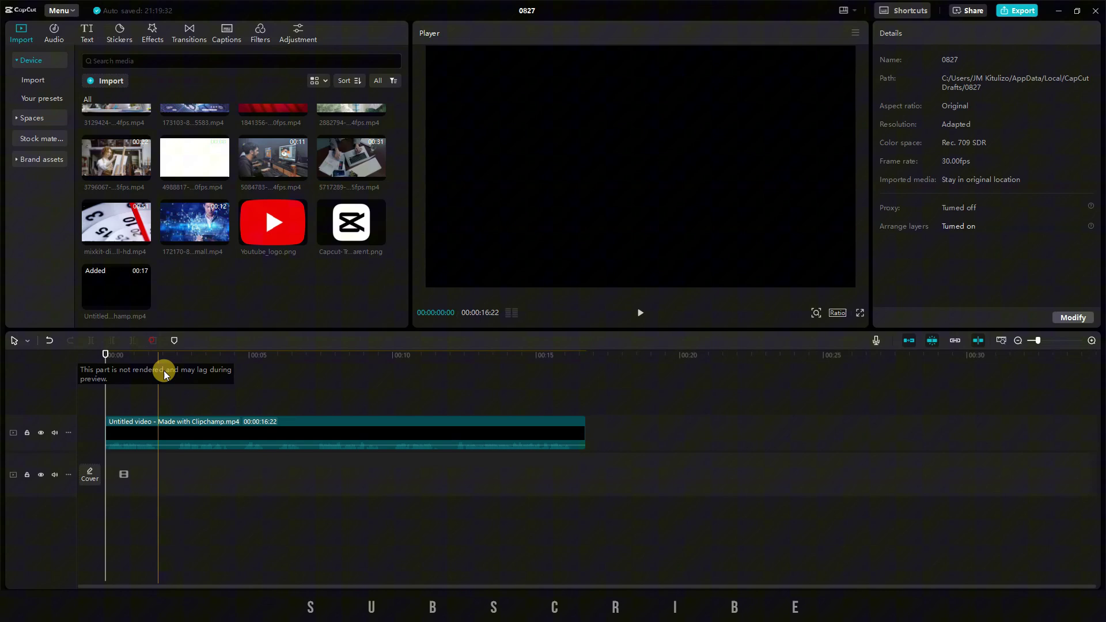
drag(219, 434, 206, 472)
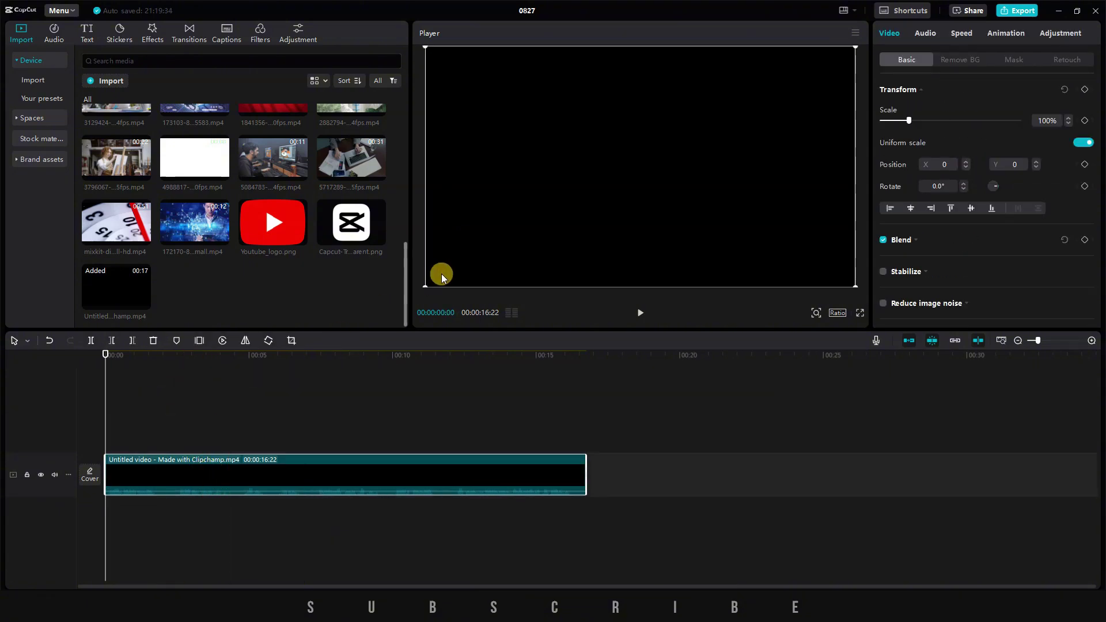
click(636, 317)
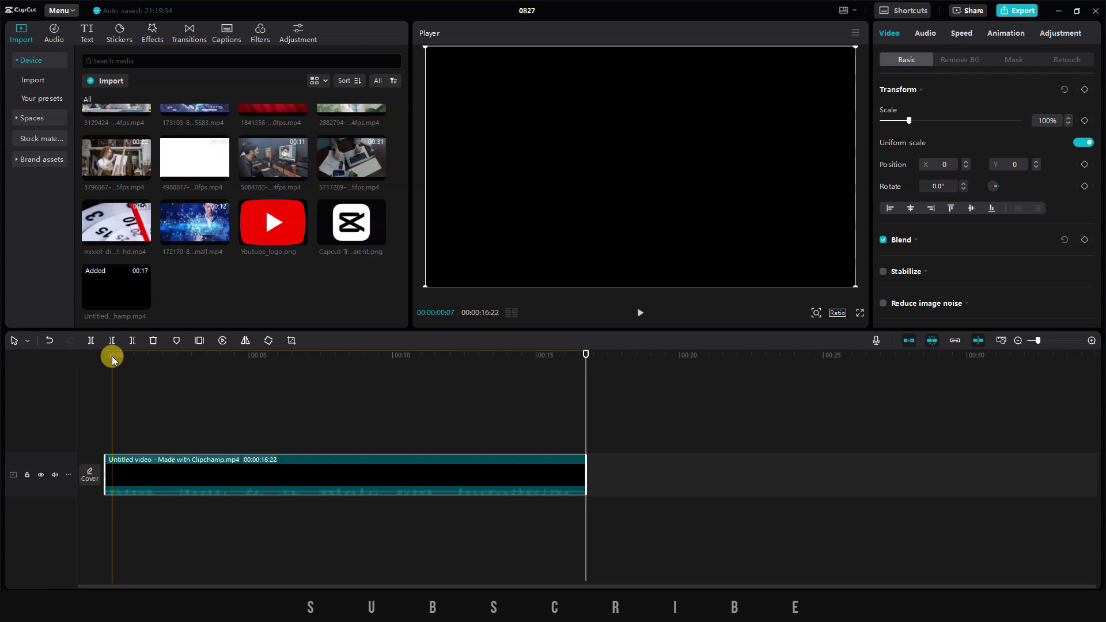
drag(112, 355, 111, 357)
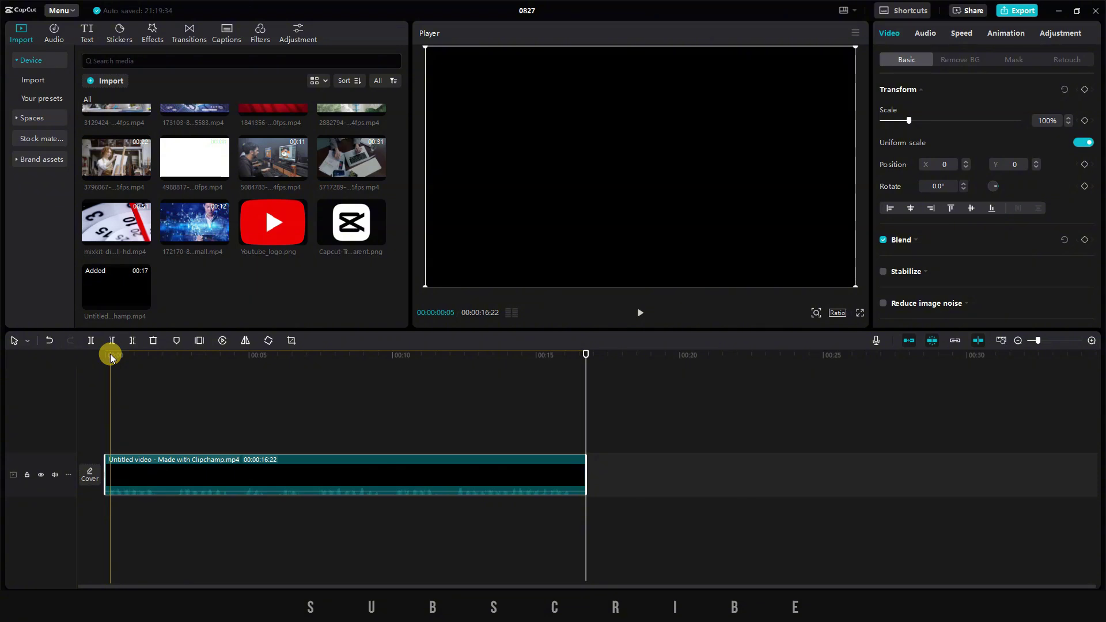
Step: Zoom the timeline to one-second ruler steps and scrub through the voiceover clip's start
drag(1037, 343, 1046, 344)
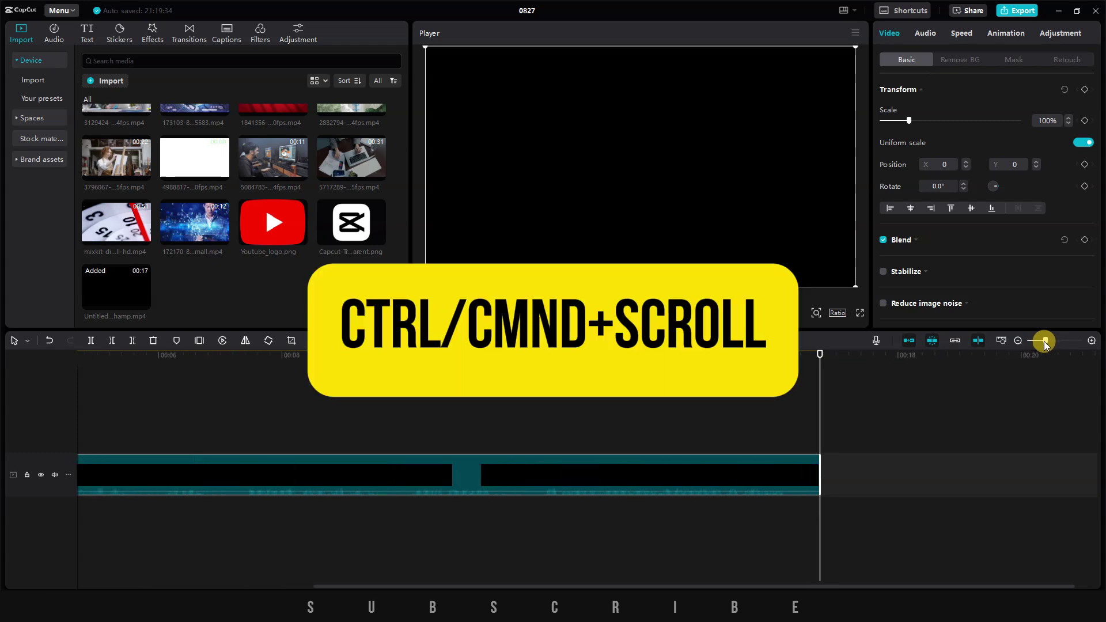
ctrl+scroll(1008, 392, up, 2)
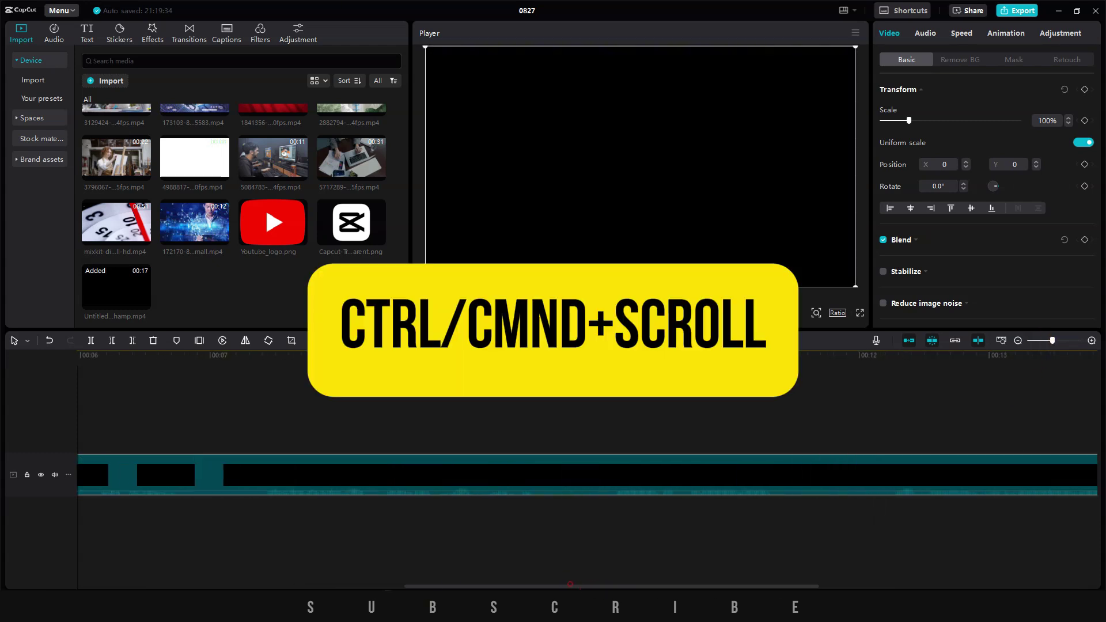
scroll(588, 472, left, 10)
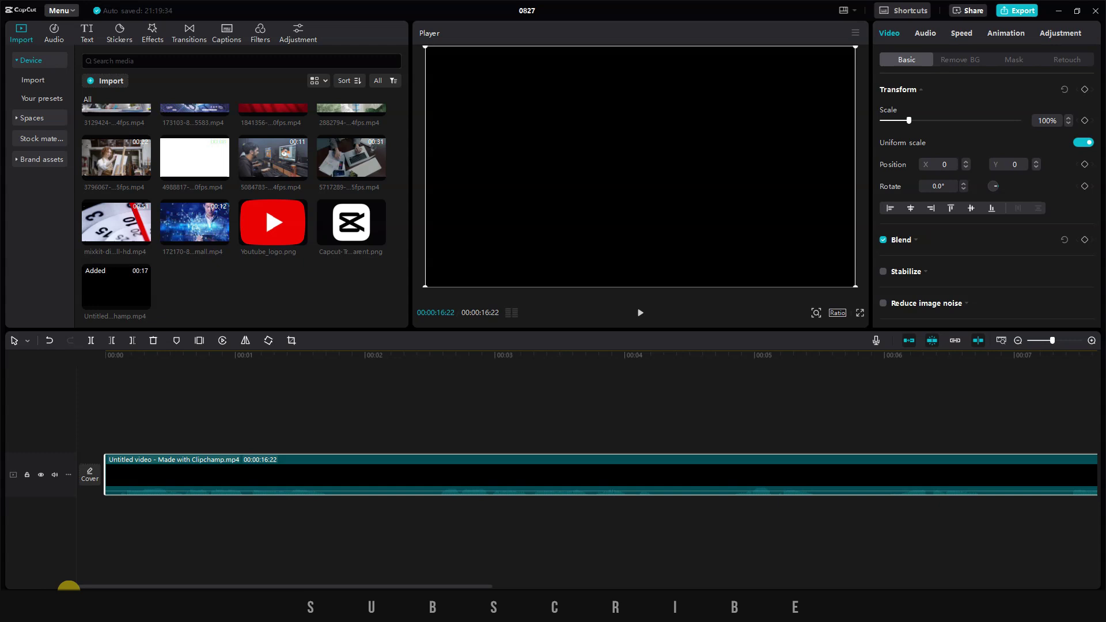
click(171, 516)
drag(172, 517, 385, 519)
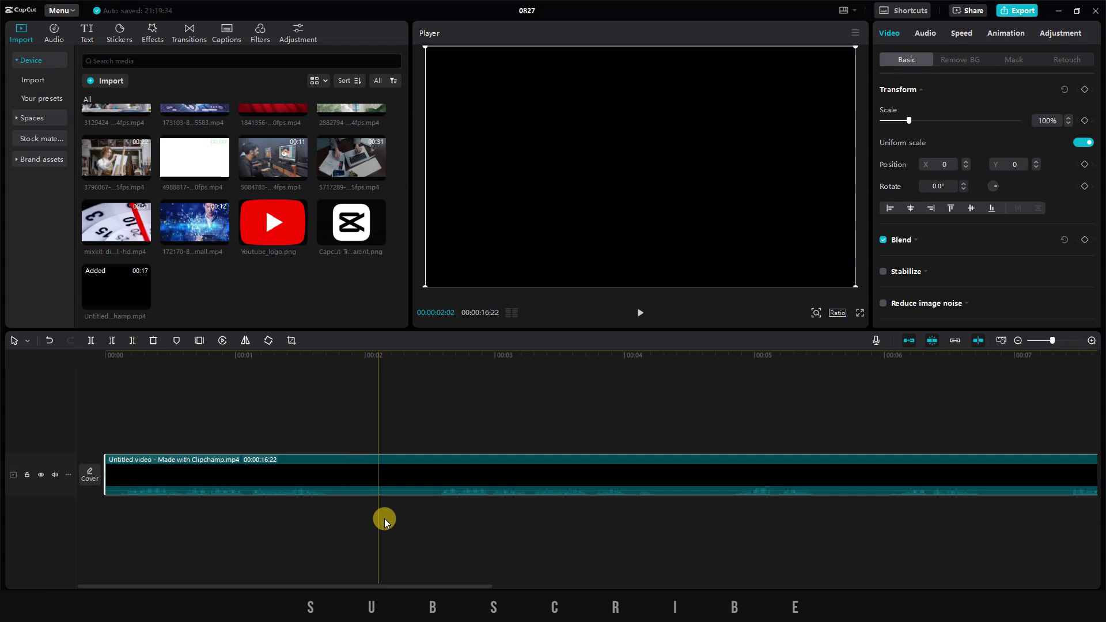
Step: Extract the Clipchamp video's audio onto its own track and select the new audio clip
click(252, 468)
right_click(252, 468)
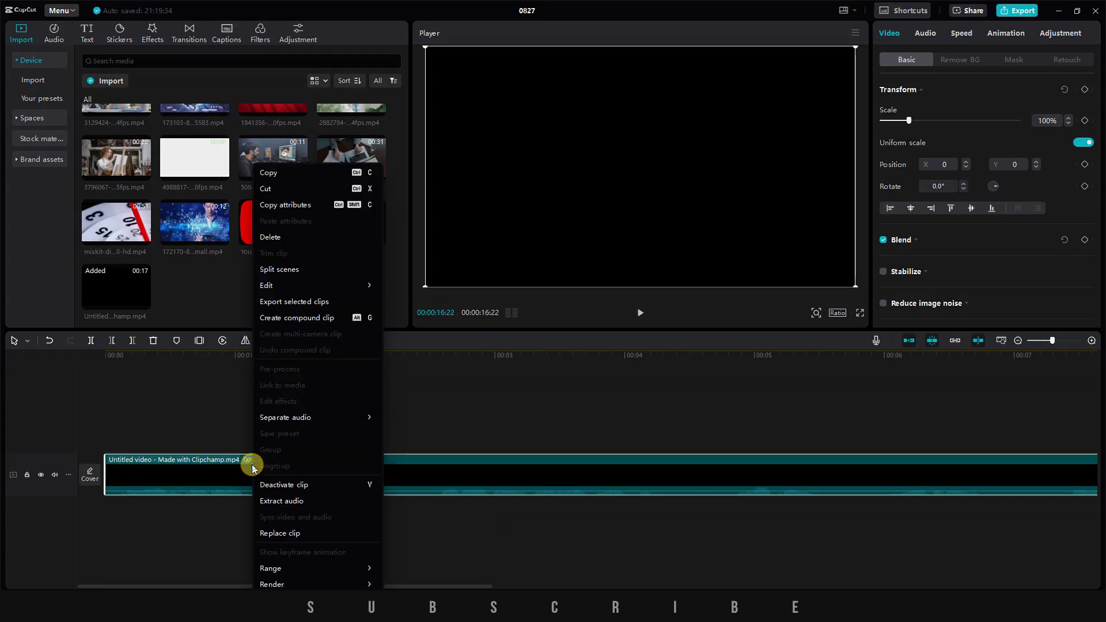
click(301, 501)
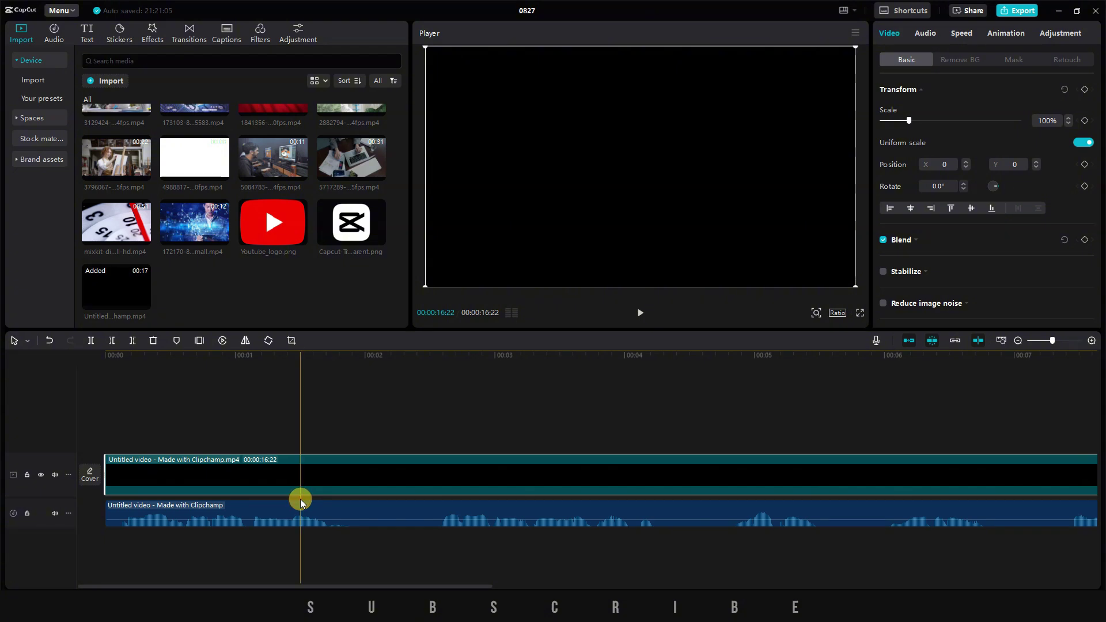
click(306, 522)
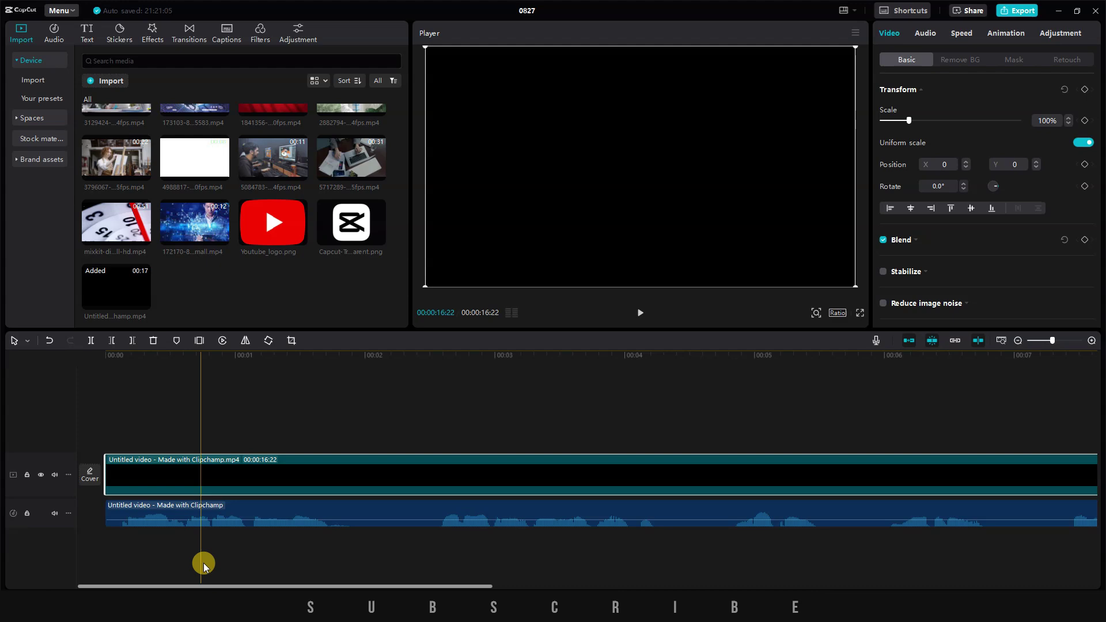
Step: Delete the black voiceover video and put 7677012-hd_1920_1080_25fps.mp4 on the main track
key(Delete)
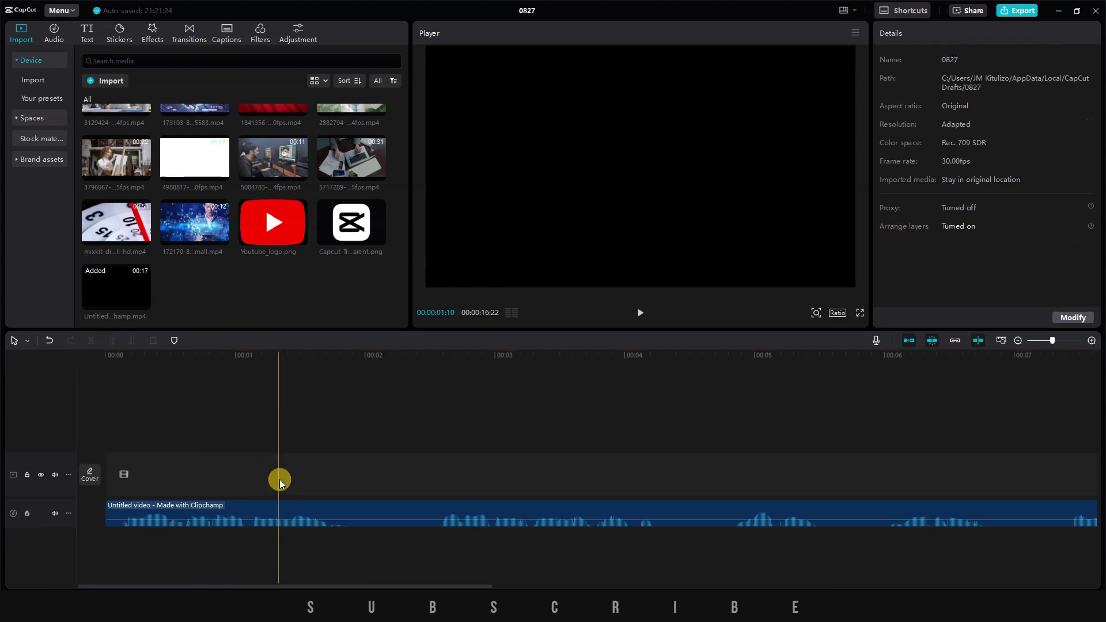
scroll(242, 214, up, 5)
drag(273, 210, 111, 463)
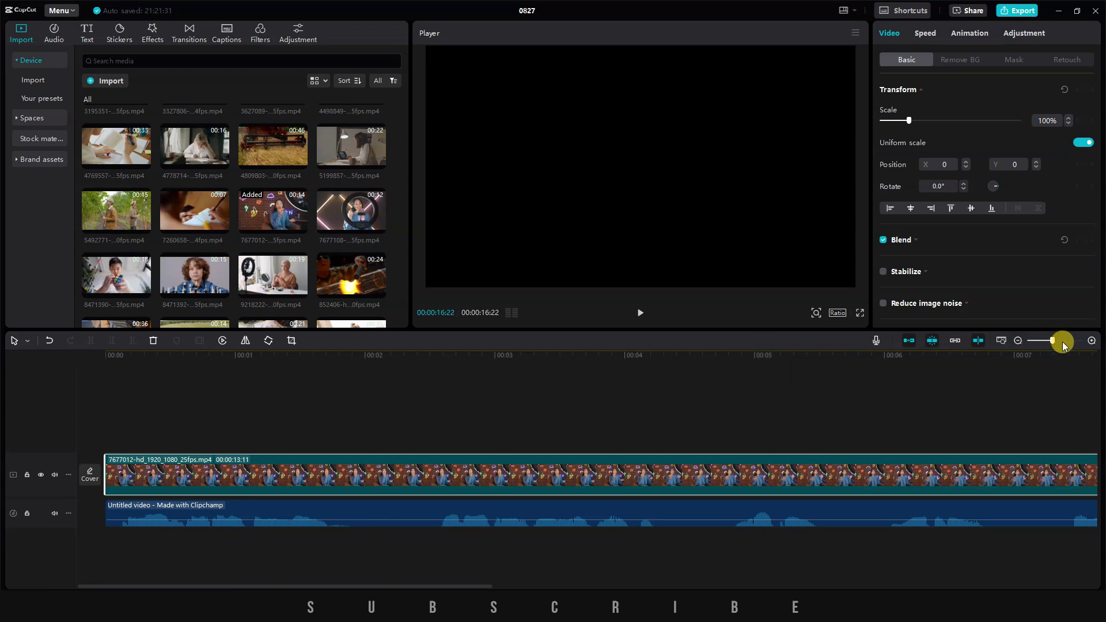
drag(1053, 341, 1047, 340)
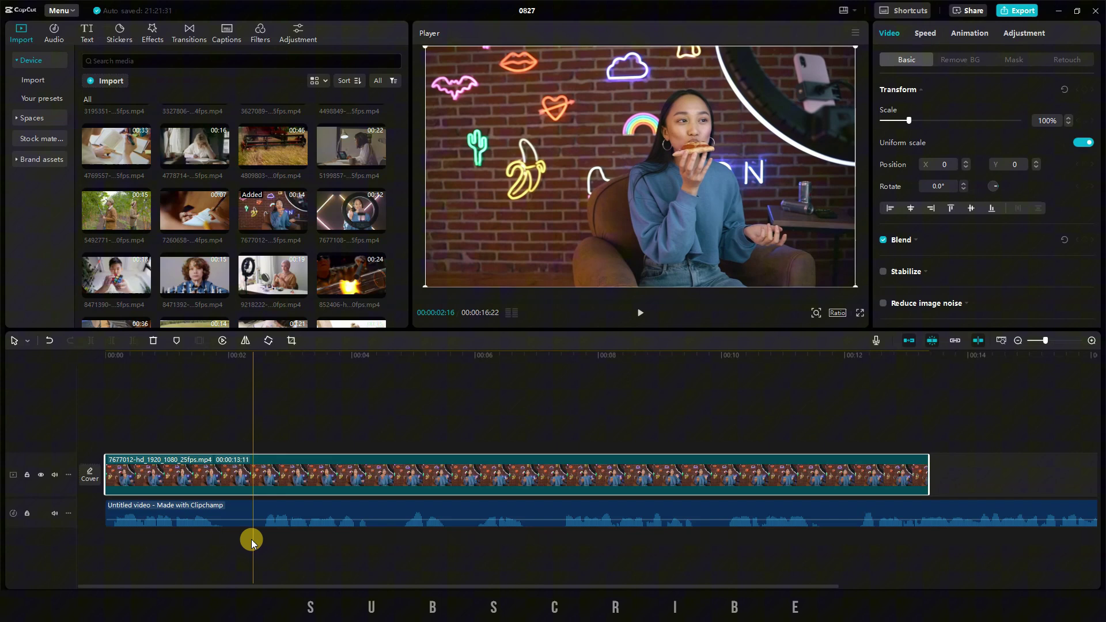
Step: Split the voiceover audio at two cut points and remove the unwanted section between them
click(213, 517)
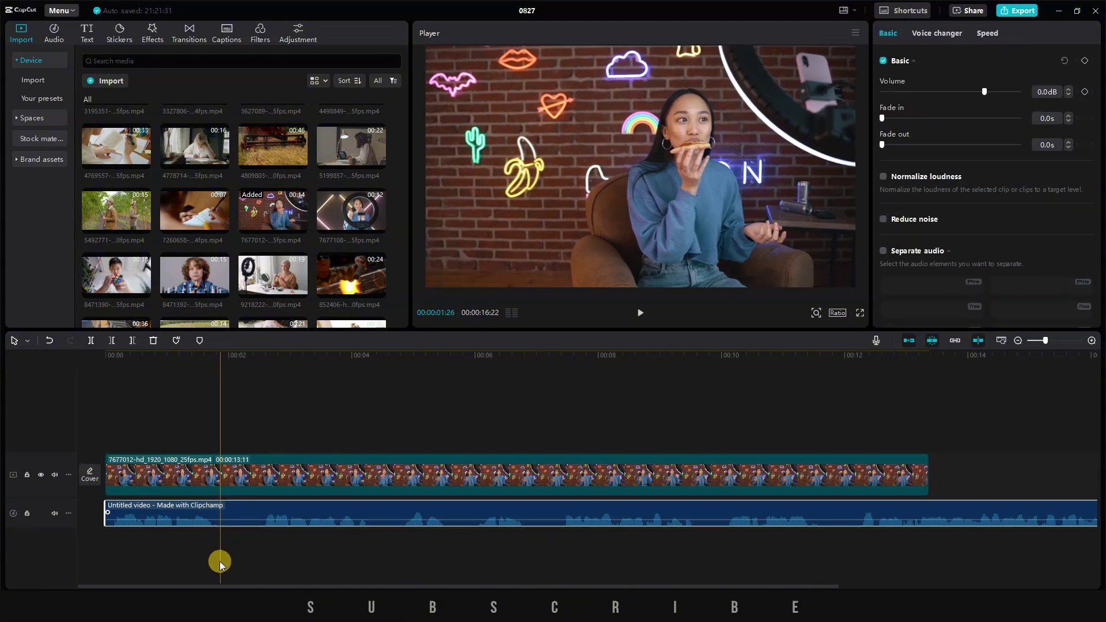
click(225, 356)
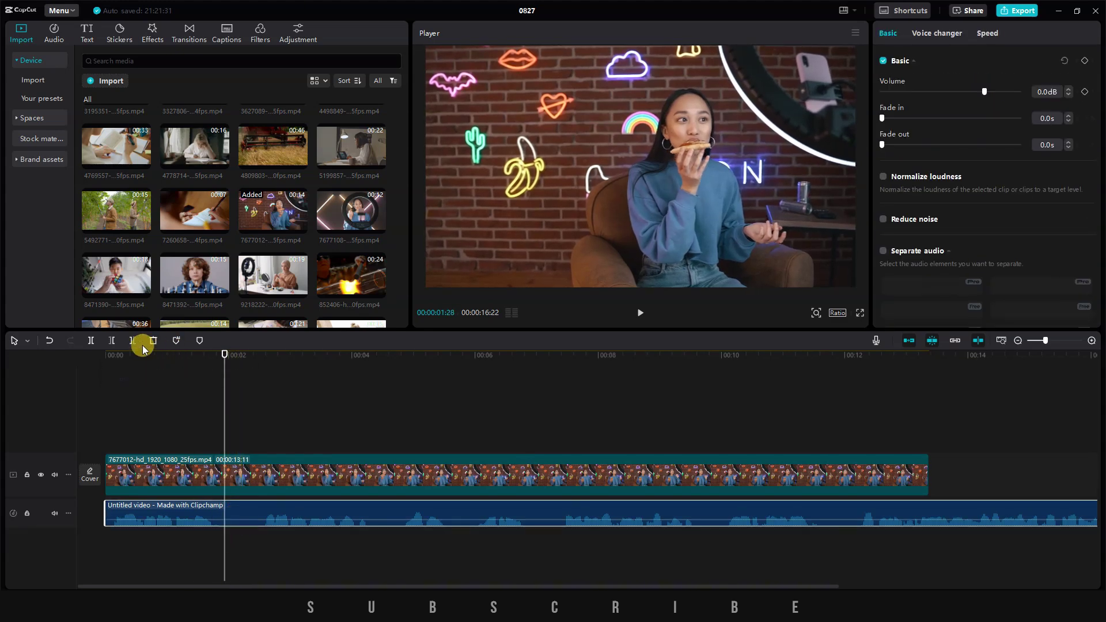
click(90, 340)
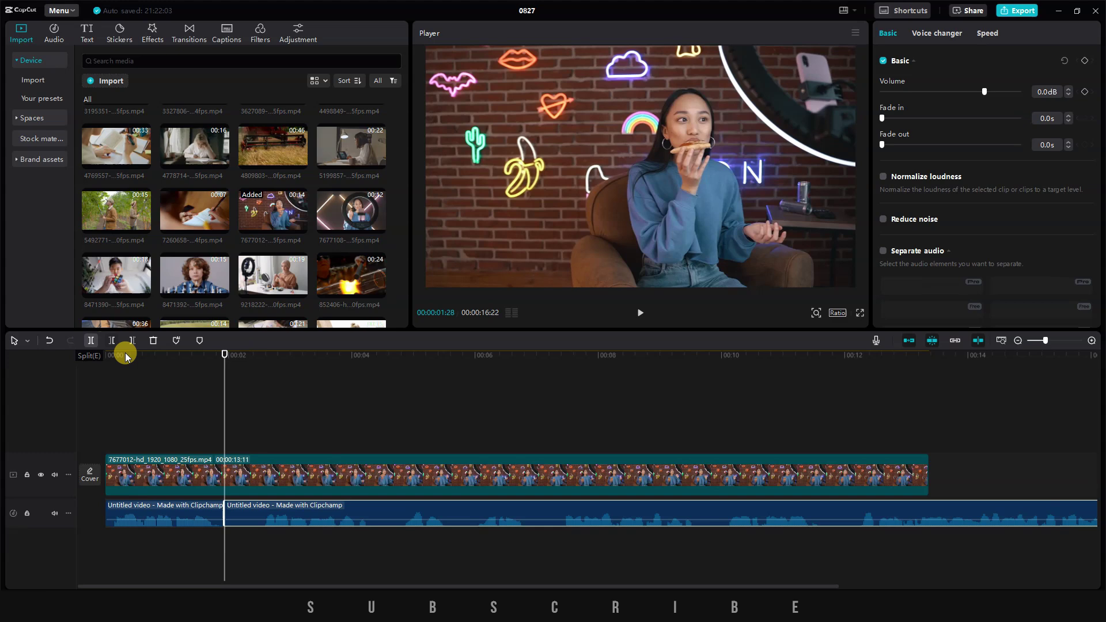
drag(222, 358, 263, 361)
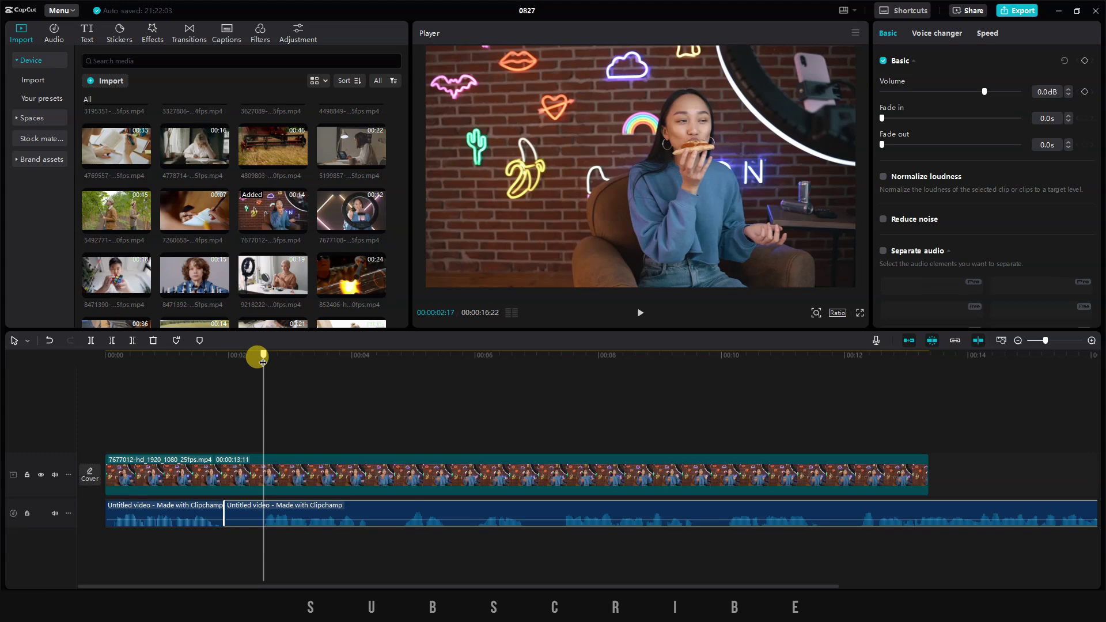
drag(263, 362, 263, 356)
click(370, 355)
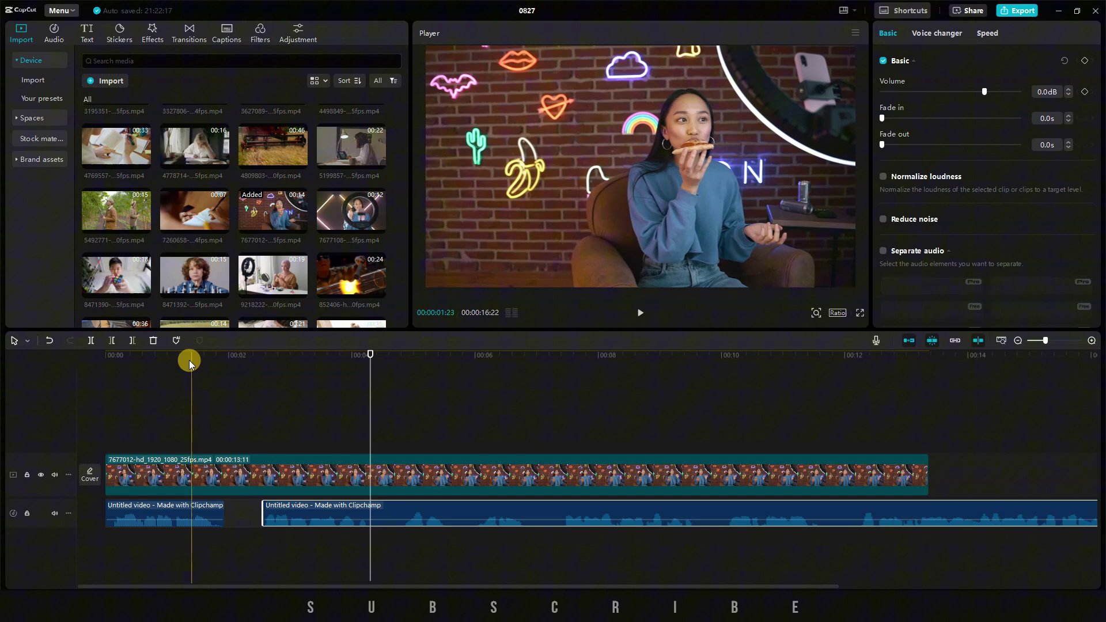
key(ctrl+b)
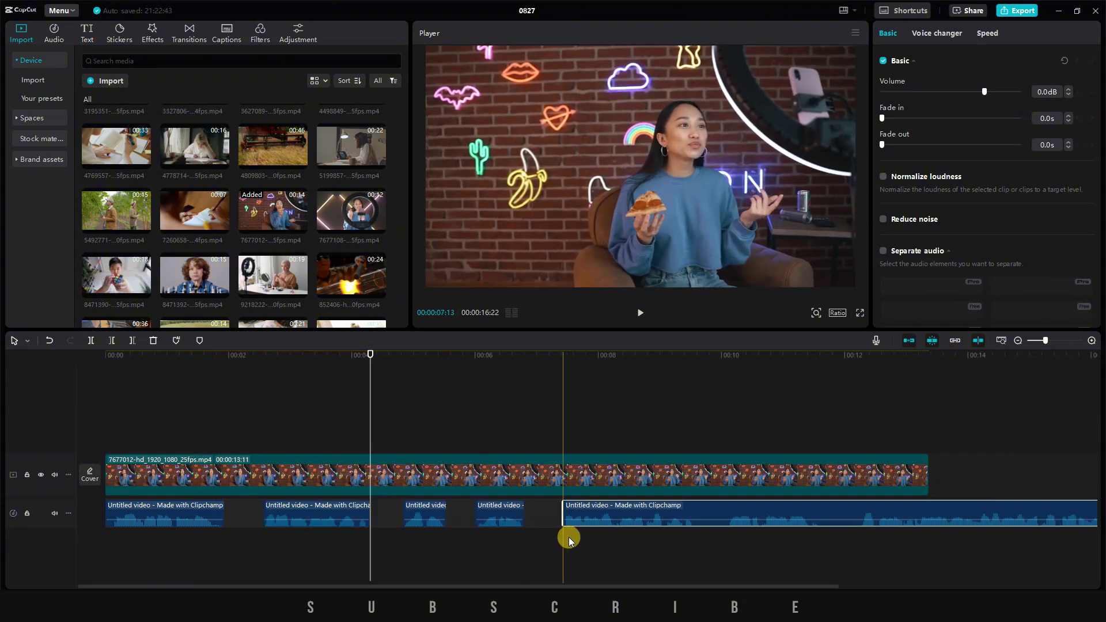
Step: Close the gap before the second voiceover piece and play back to check it
drag(766, 588, 681, 586)
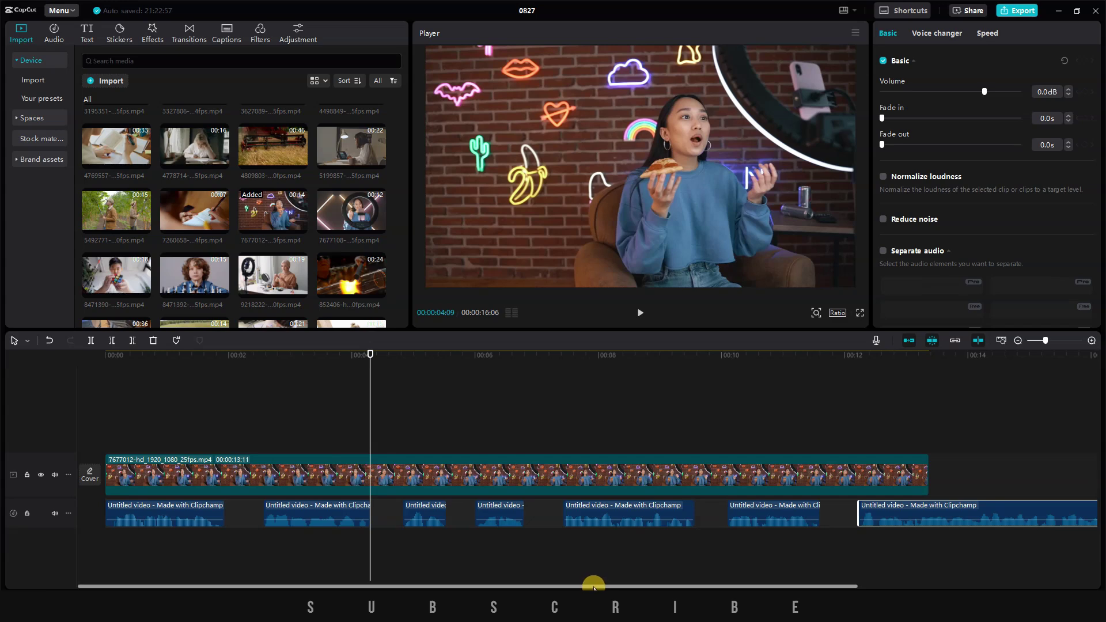
key(Home)
drag(304, 519, 270, 515)
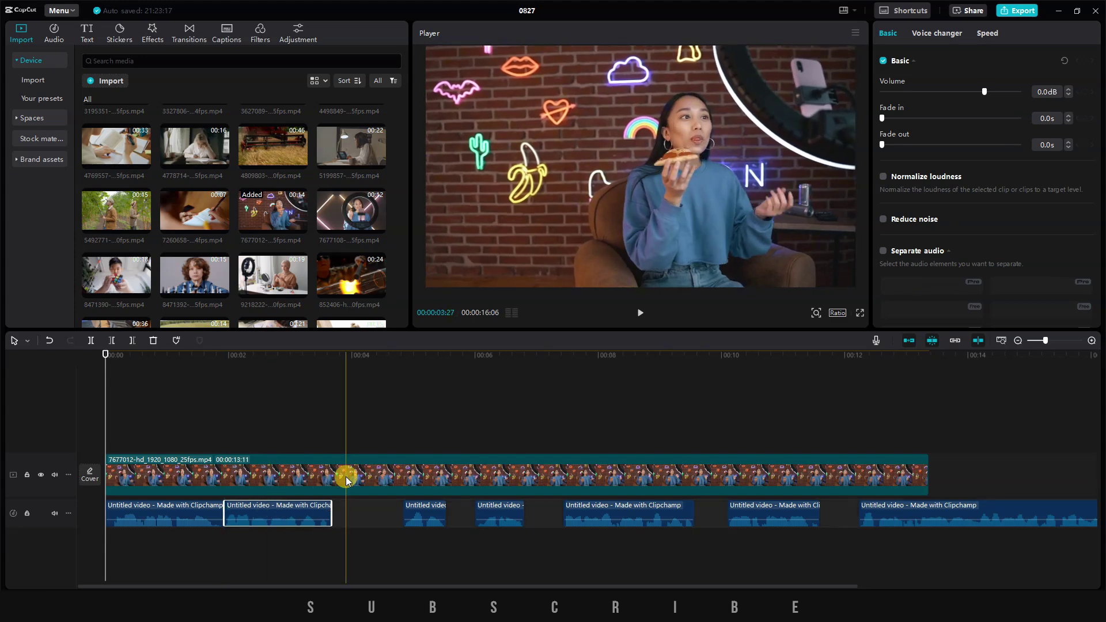
click(638, 314)
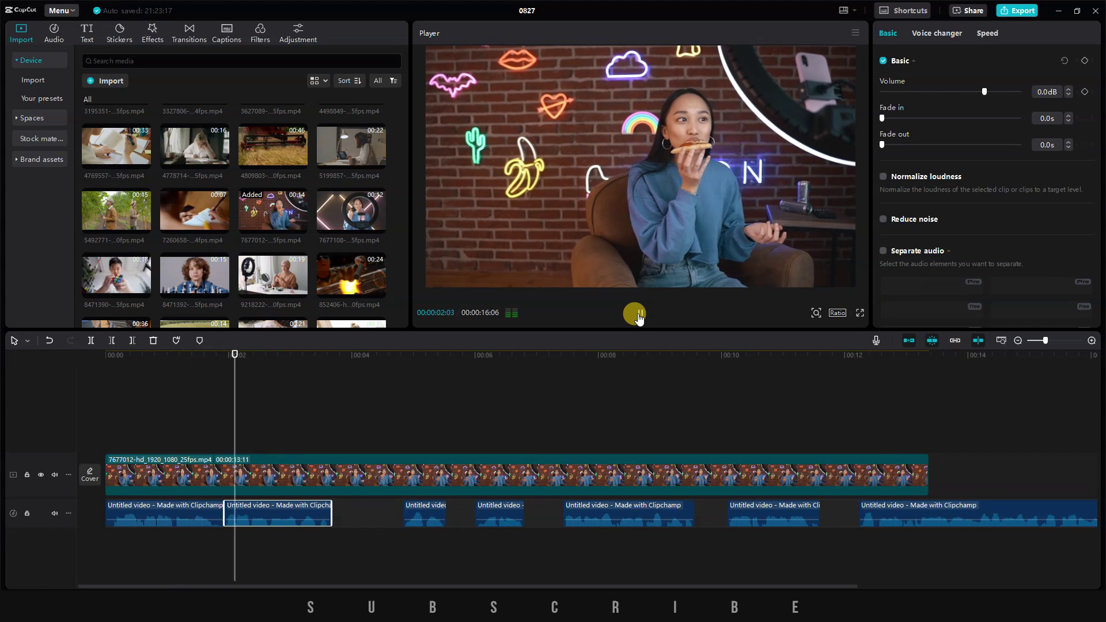
click(639, 315)
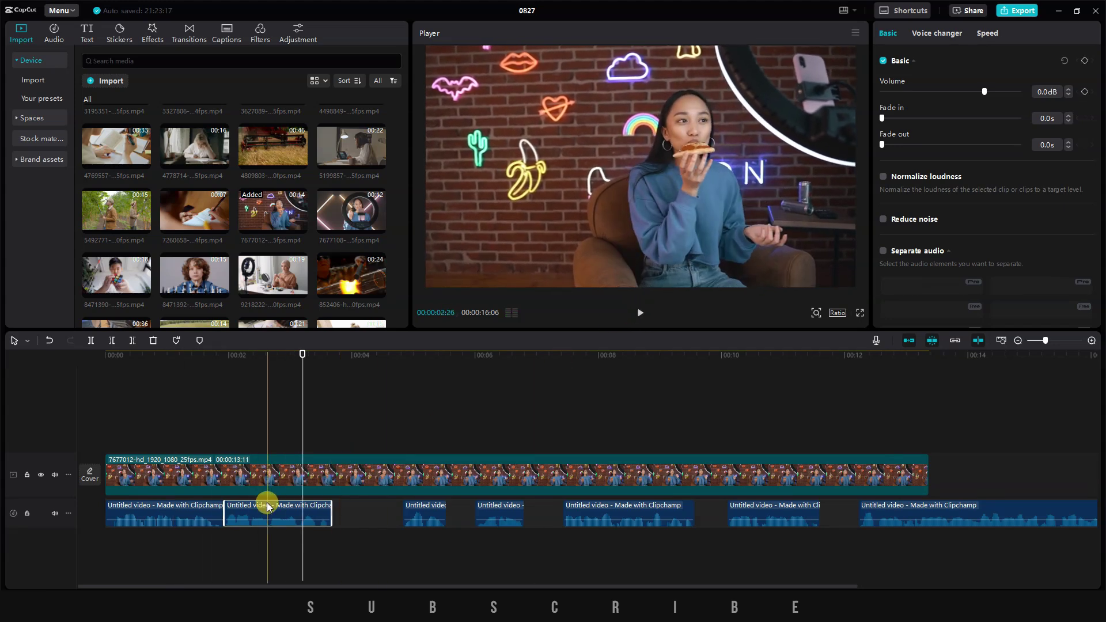
drag(254, 506, 260, 512)
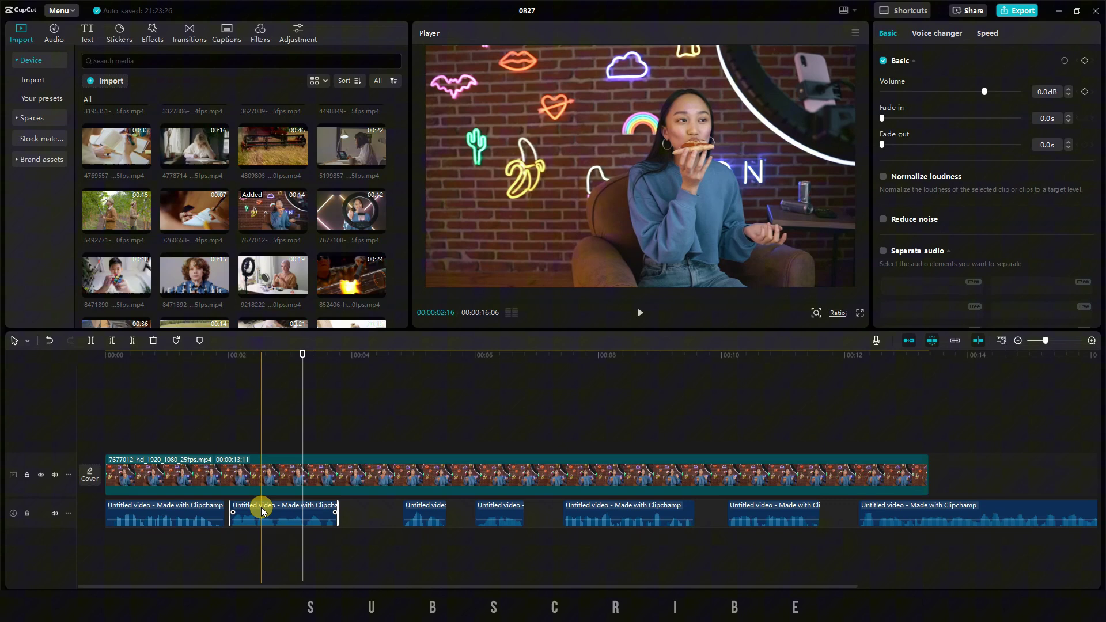
Step: Close the gap before the third voiceover piece and preview the tightened voiceover
click(128, 370)
click(131, 364)
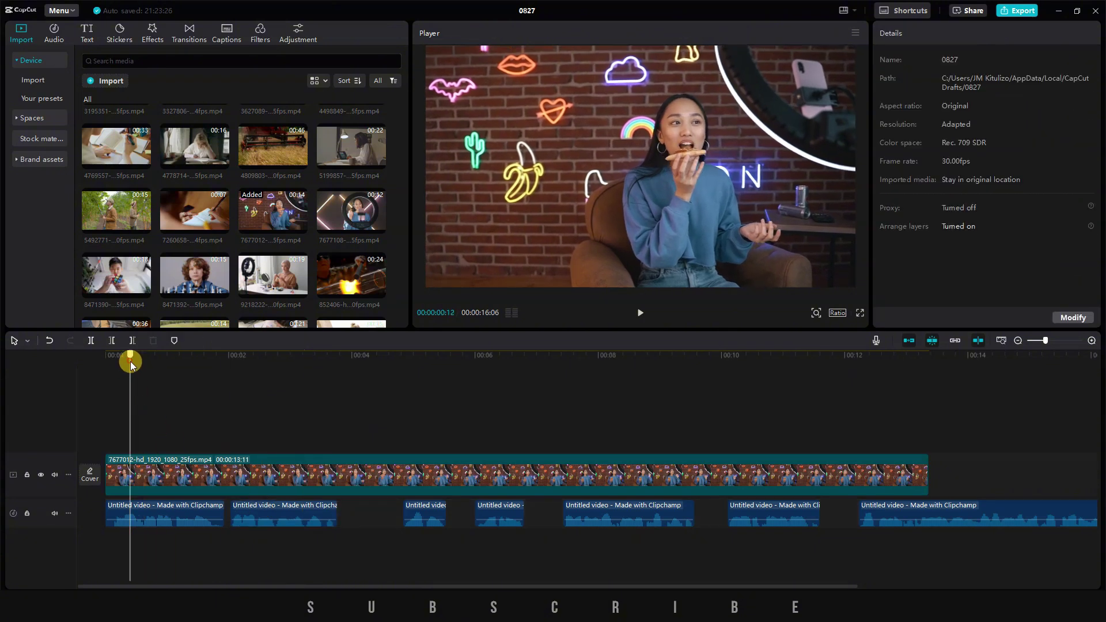
click(172, 355)
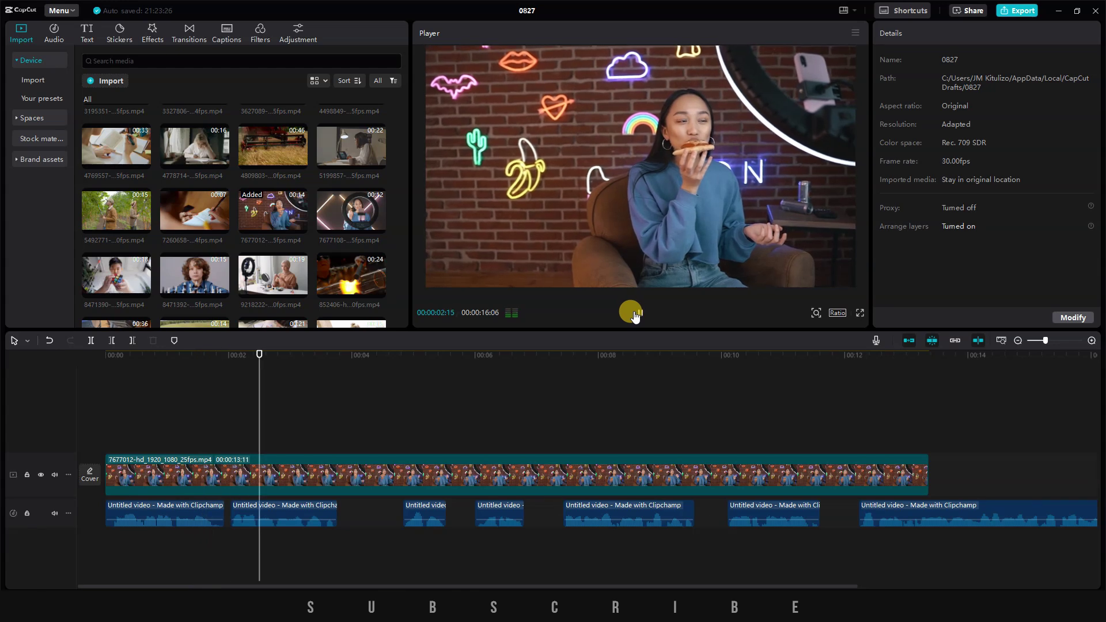
click(635, 314)
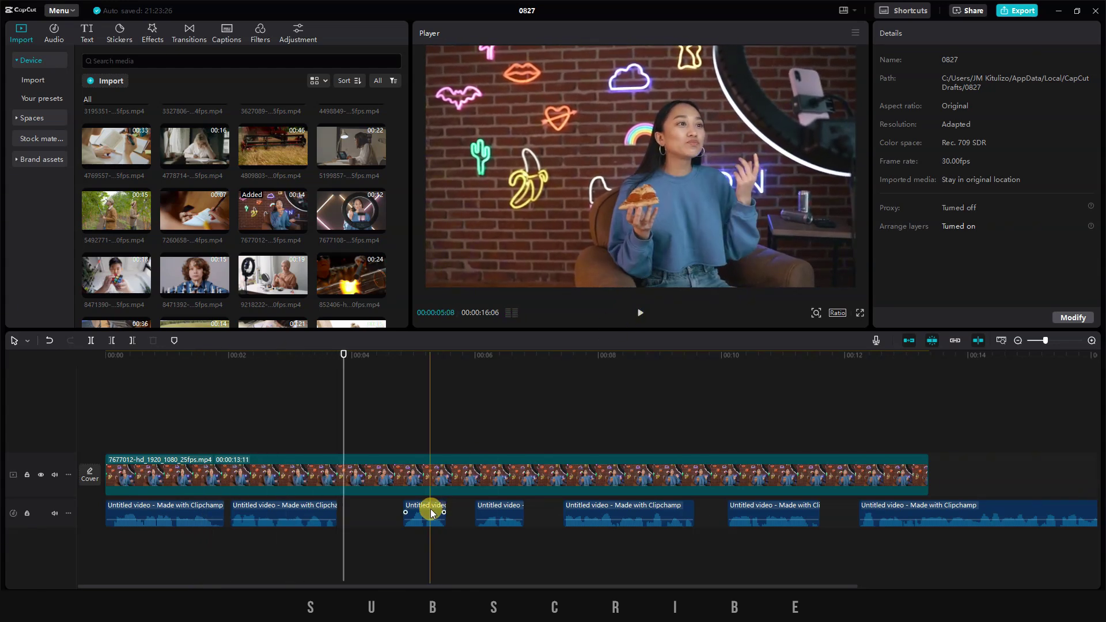
drag(420, 511, 365, 509)
click(335, 467)
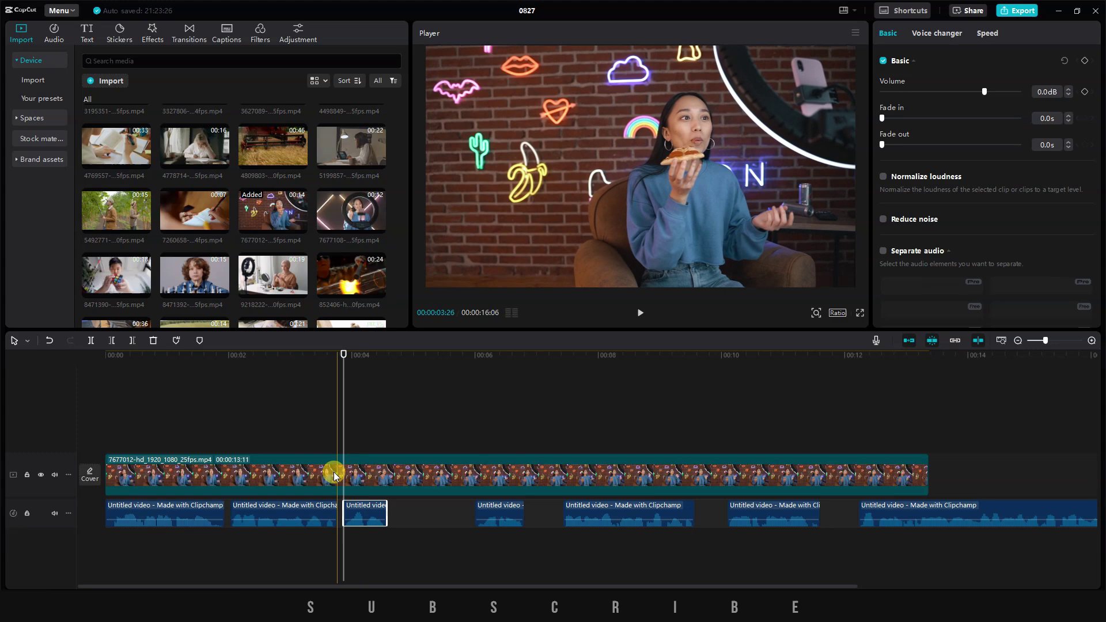
Step: Slide the remaining voiceover pieces left so the last one ends with the video clip
click(635, 314)
click(499, 514)
drag(499, 514, 415, 514)
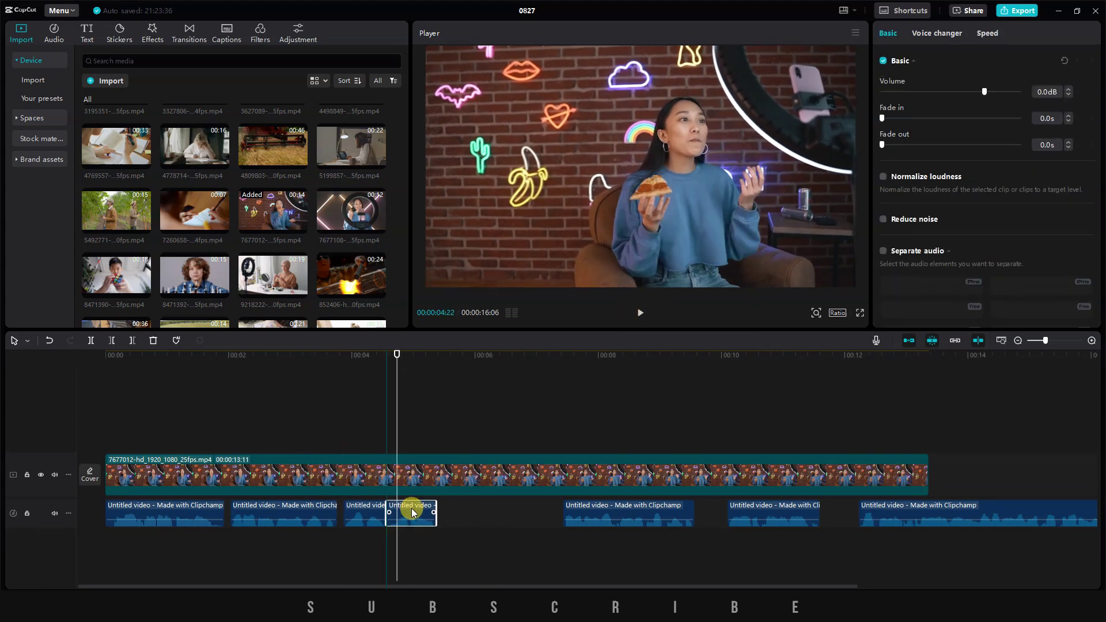
drag(603, 511, 481, 509)
drag(755, 511, 614, 513)
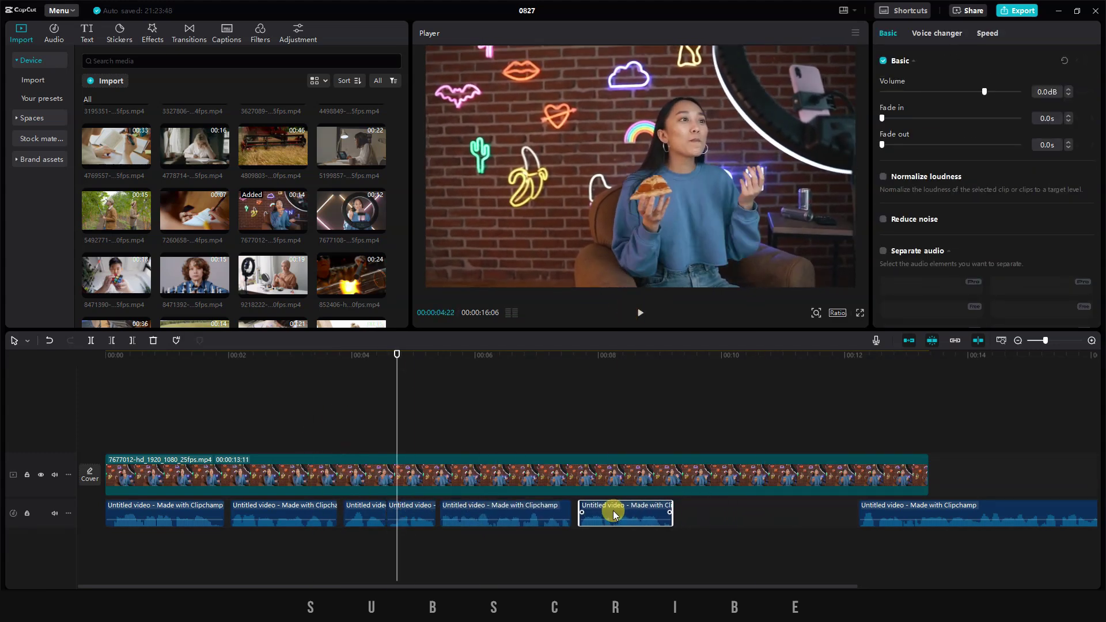
drag(848, 511, 717, 511)
click(326, 390)
key(Home)
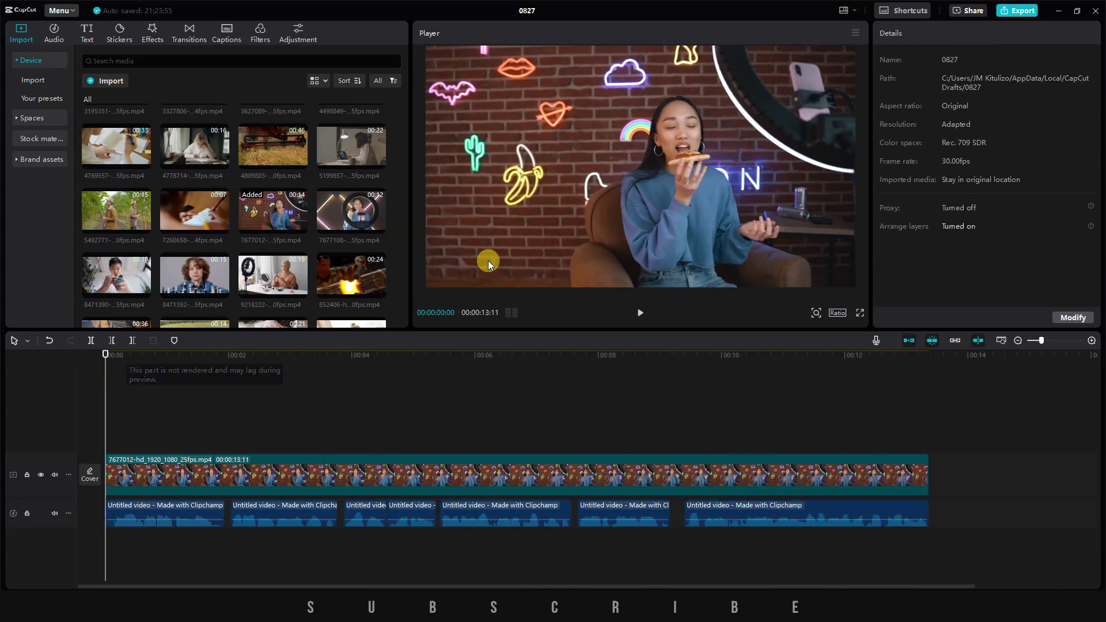
click(639, 313)
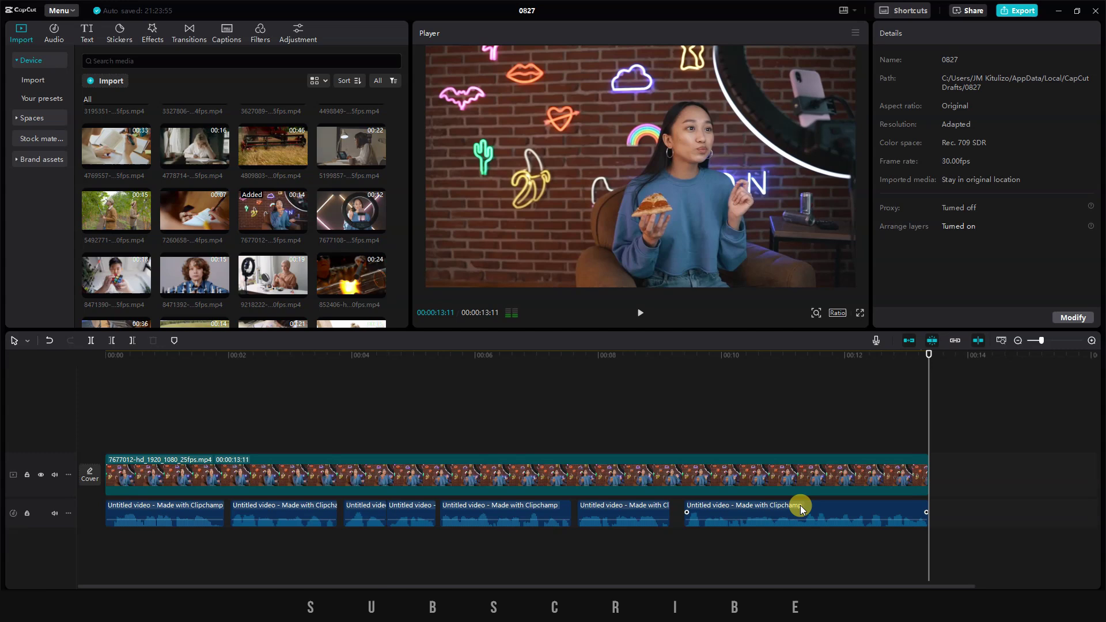
Step: Trim the first voiceover clip's start and shift the other clips left together
click(113, 519)
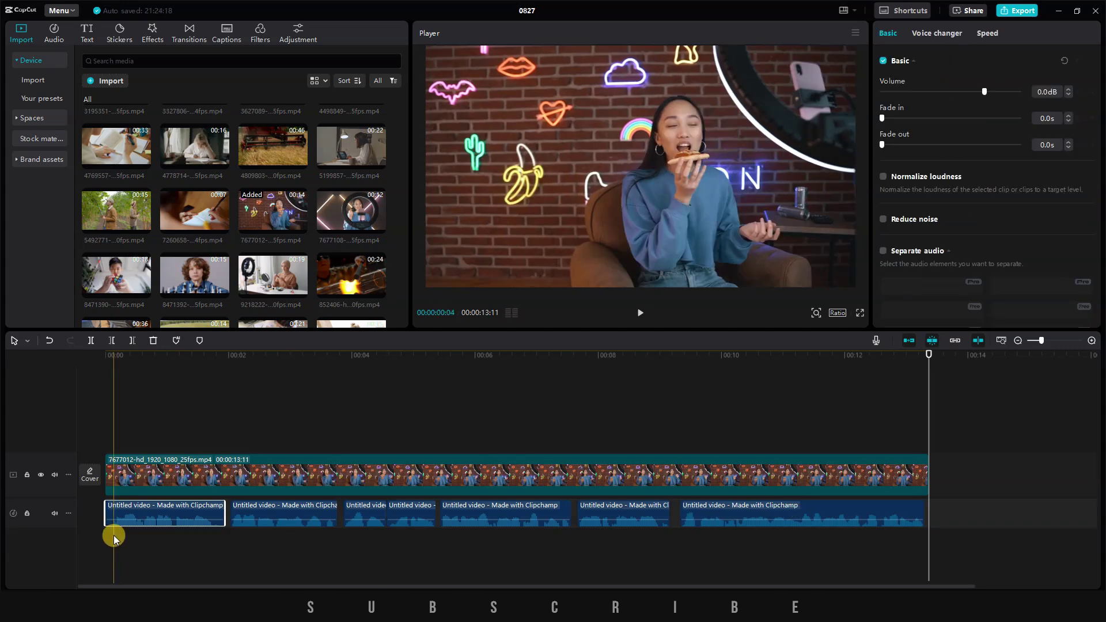
key(q)
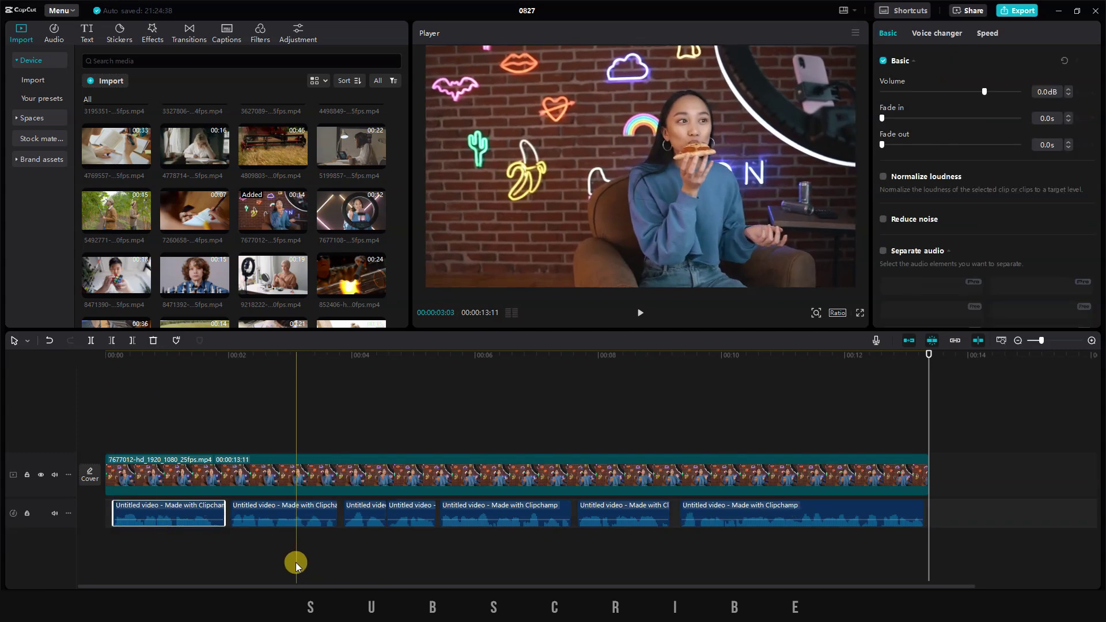
drag(301, 563, 836, 514)
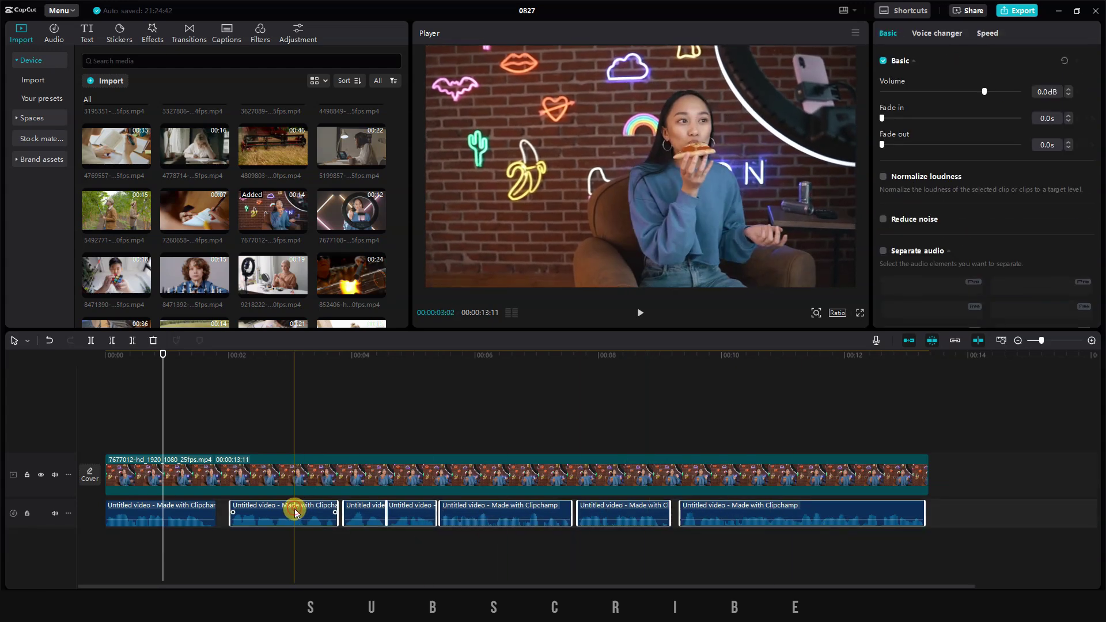
drag(297, 512, 289, 513)
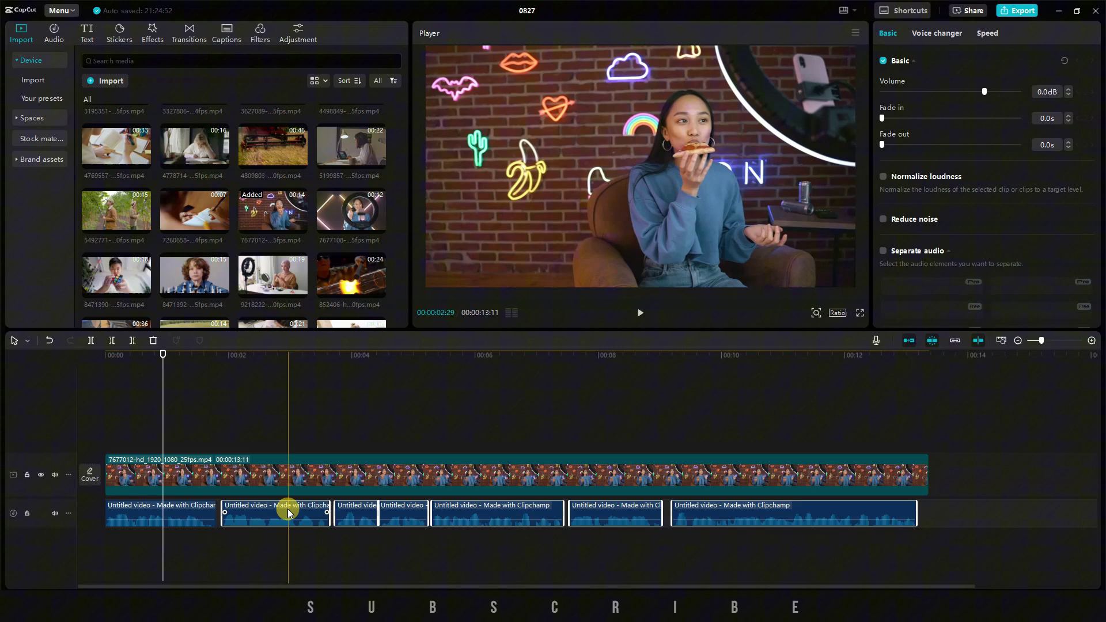
Step: Select all the voiceover clips and bring up their options menu
click(223, 568)
click(147, 523)
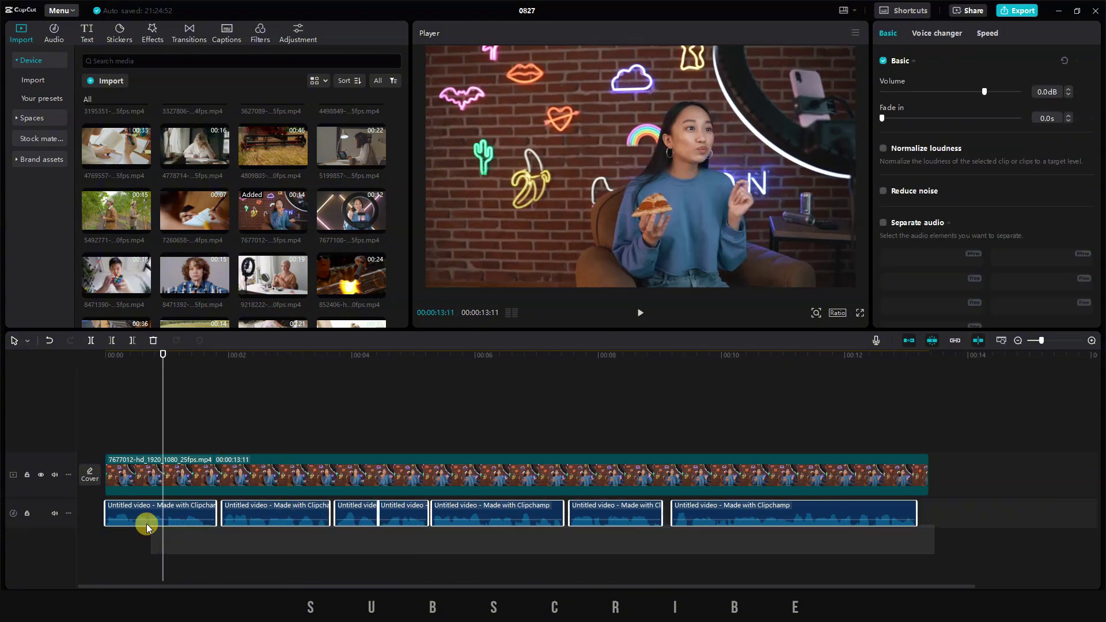
right_click(279, 511)
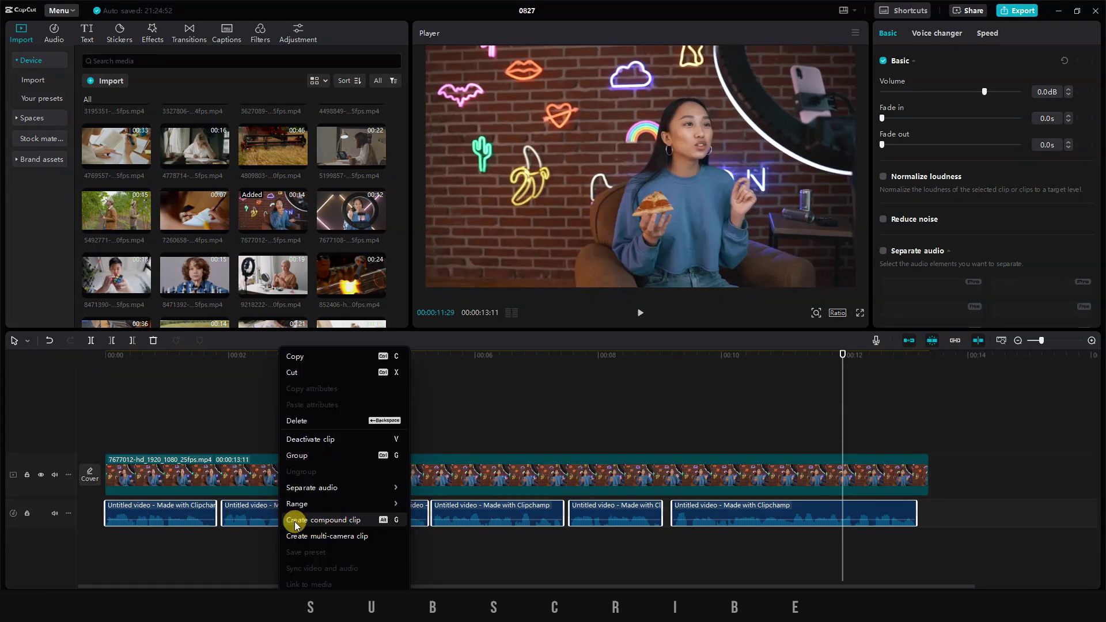
Step: Combine the voiceover pieces into Compound clip1, preview it at 1.3x, then restore 1.0x speed
click(336, 520)
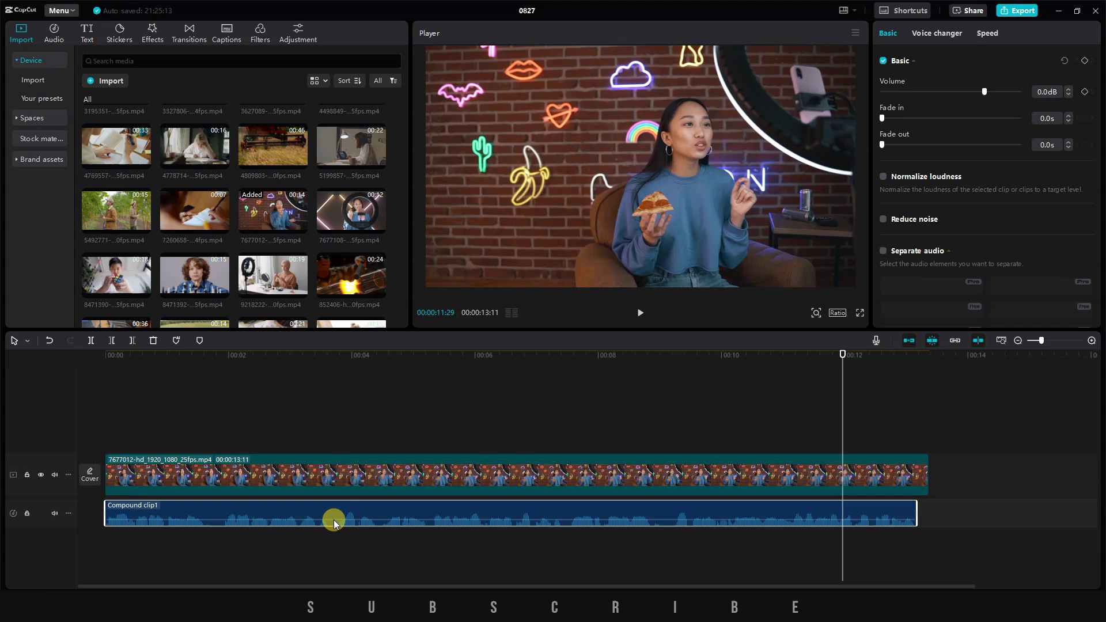
click(181, 512)
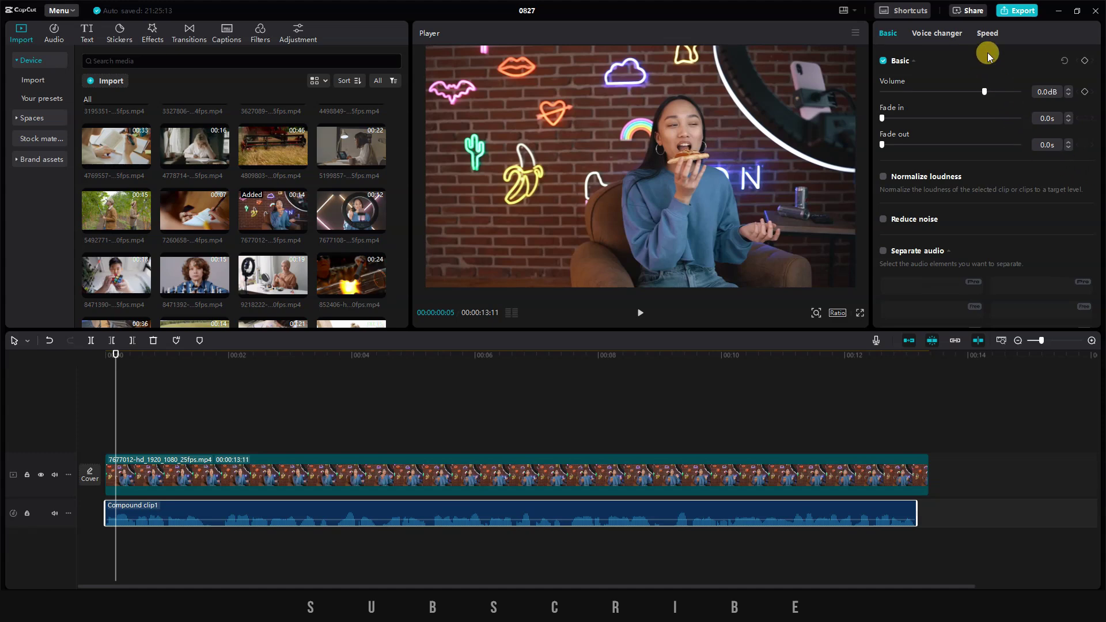
click(988, 34)
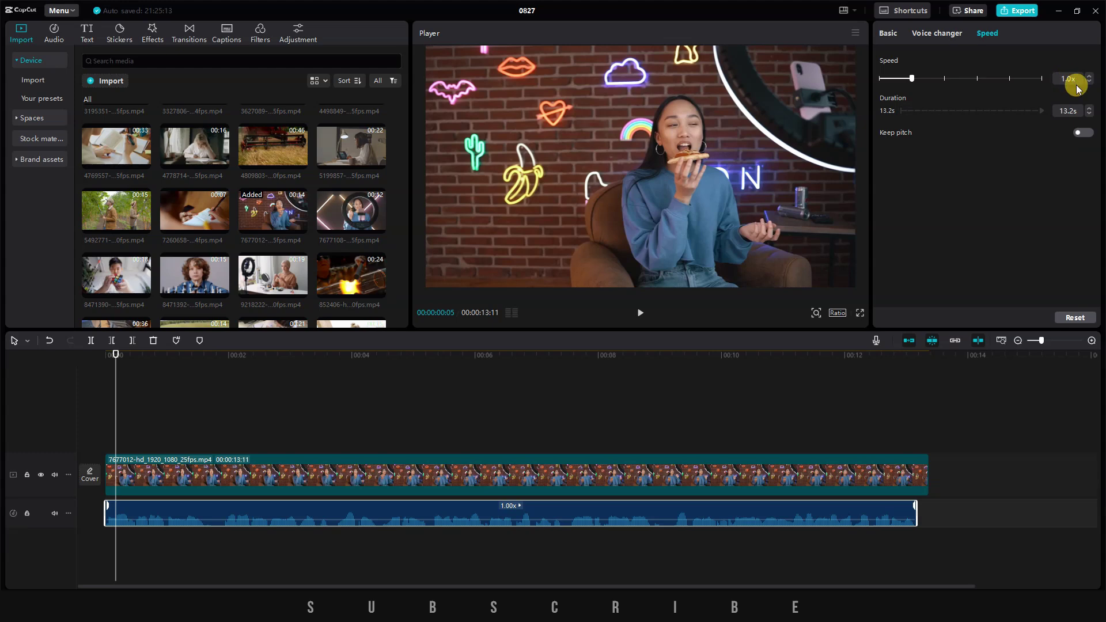
scroll(1077, 86, up, 3)
click(640, 313)
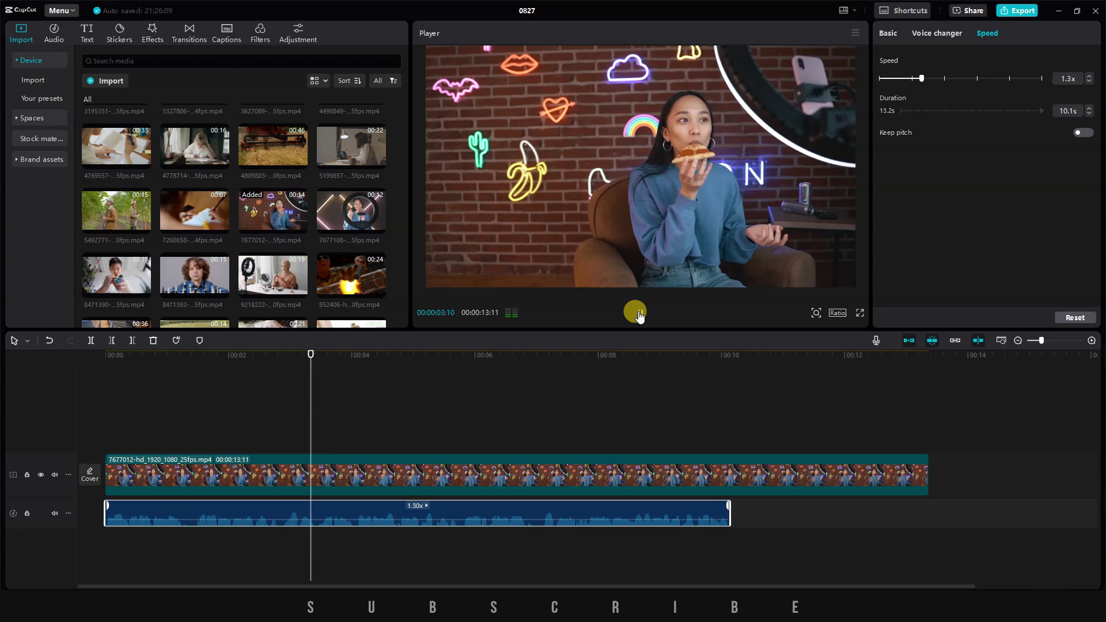
click(639, 312)
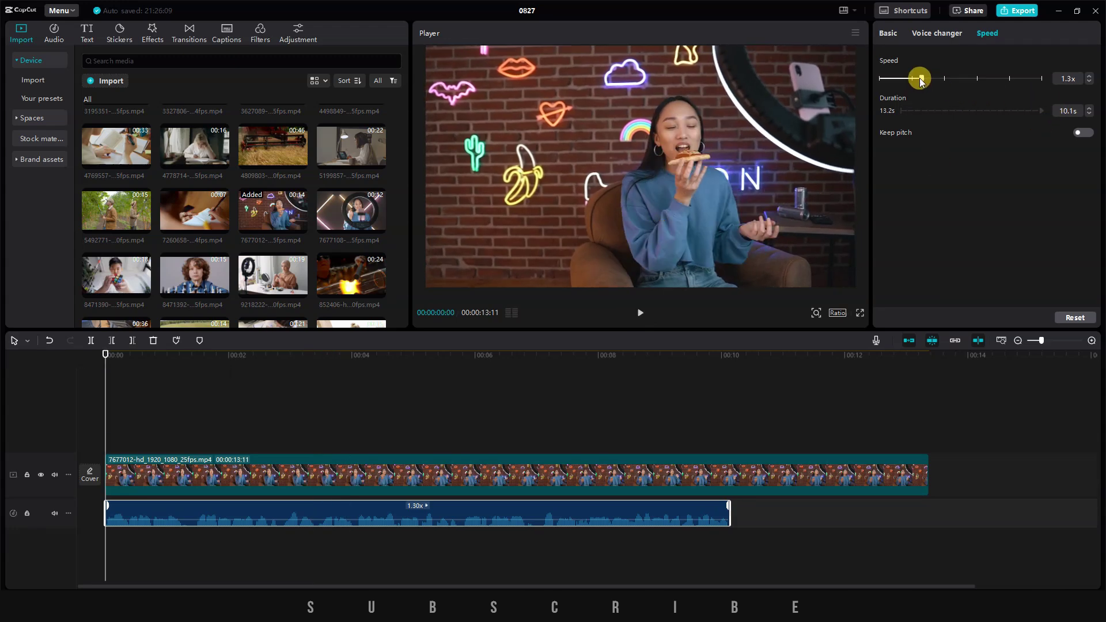
drag(920, 78, 911, 78)
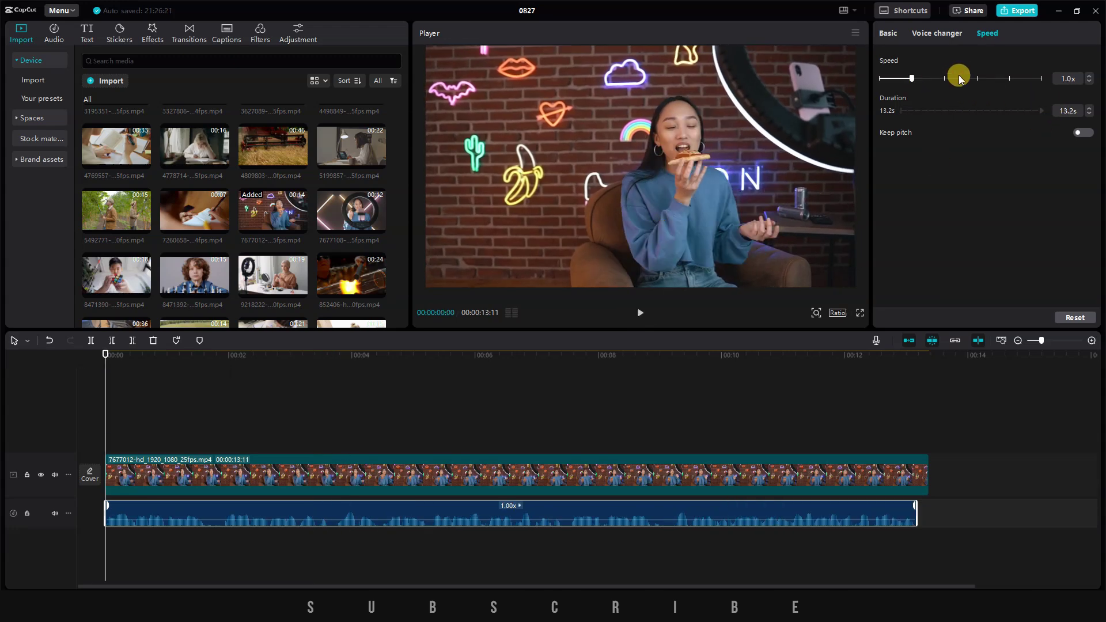
Step: Browse Voice filters, Voice characters and Singing voices, then return to Basic without applying any
click(945, 37)
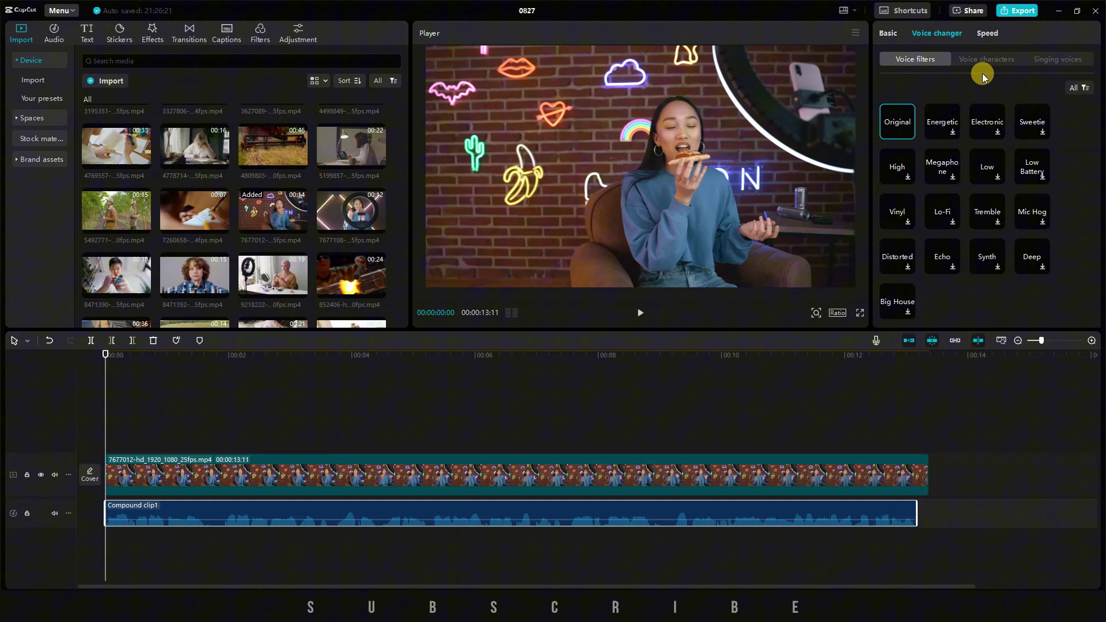
click(987, 59)
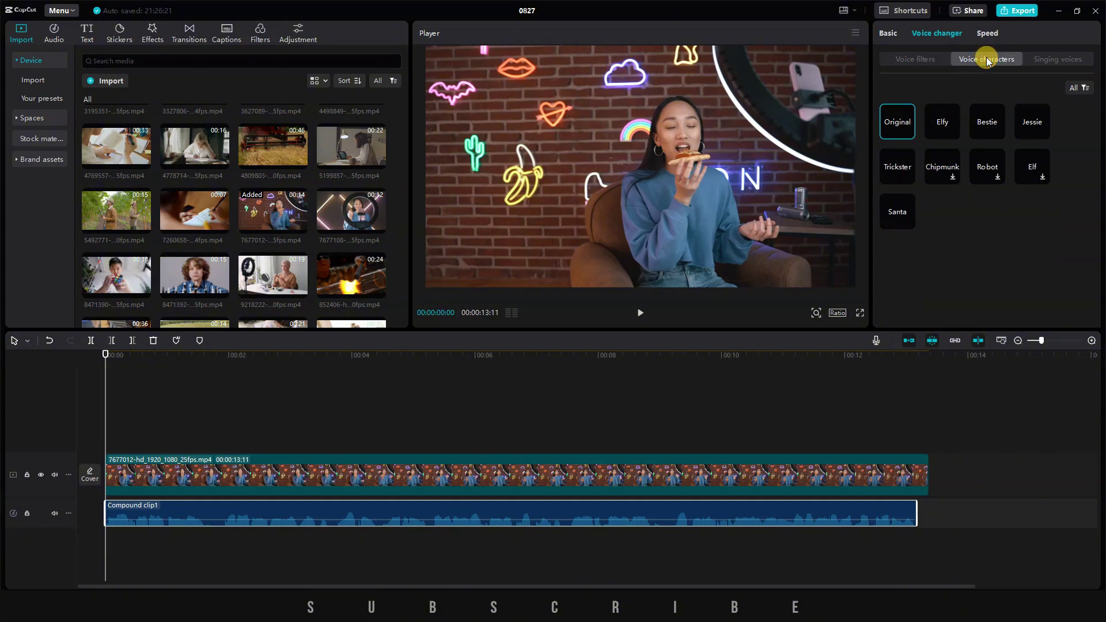
click(1057, 60)
click(928, 60)
click(890, 34)
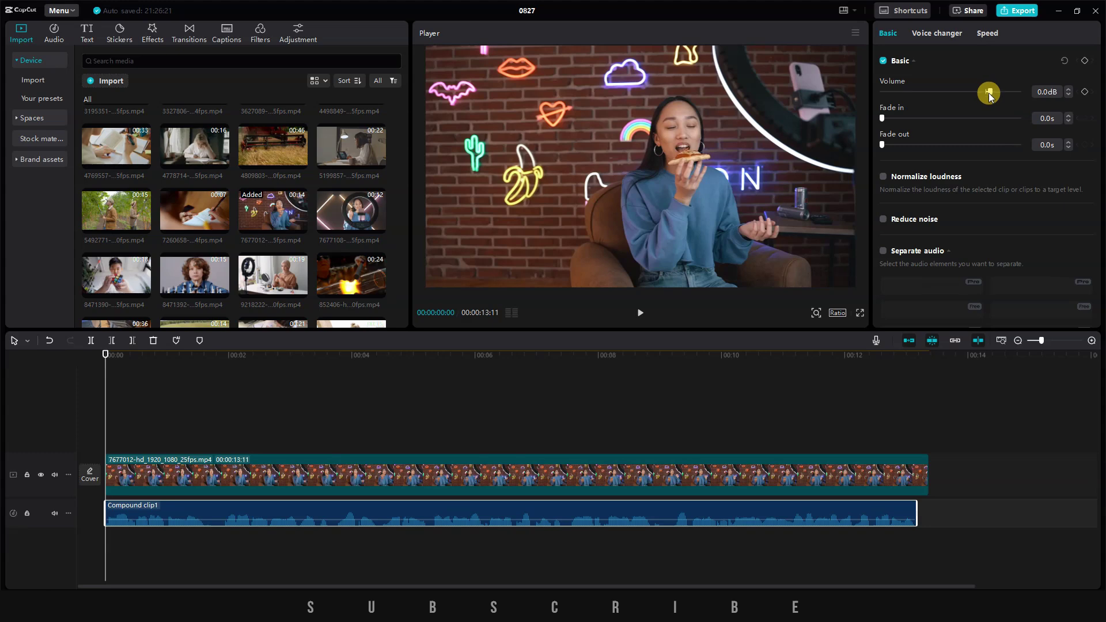
Step: Raise Compound clip1's volume to 20.0dB, then bring it back down to 13.6dB
drag(989, 92, 1021, 96)
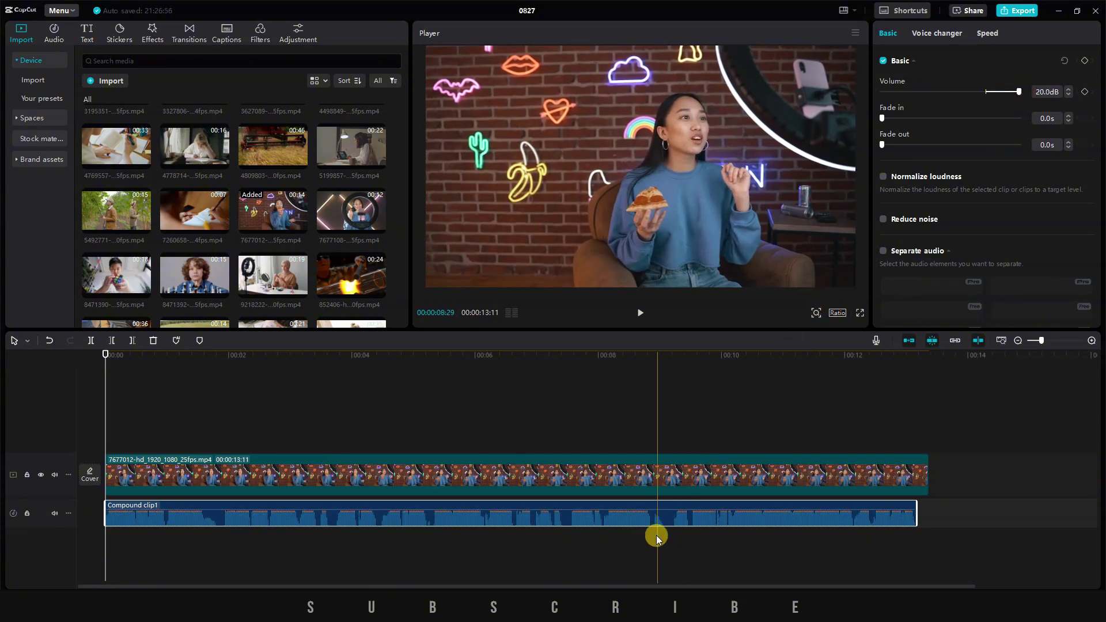
drag(1039, 341, 1072, 340)
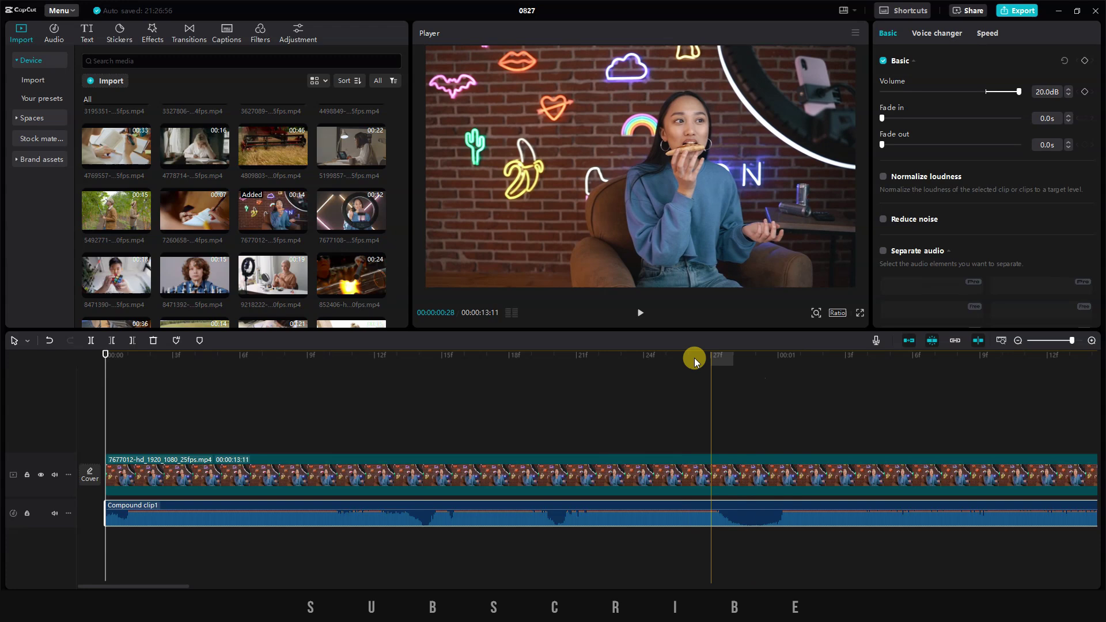
scroll(694, 361, down, 3)
mouse_move(1019, 92)
mouse_down()
mouse_move(986, 92)
mouse_move(1008, 94)
mouse_up()
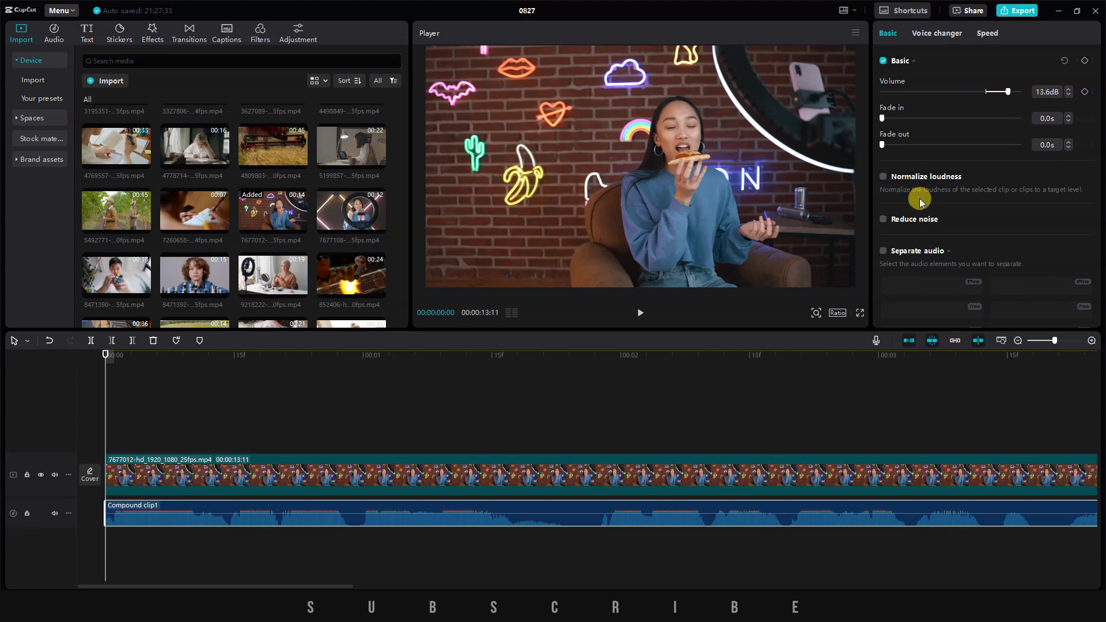
Step: Turn on Reduce noise for the voiceover, leave Normalize loudness off, and collapse Separate audio
click(883, 177)
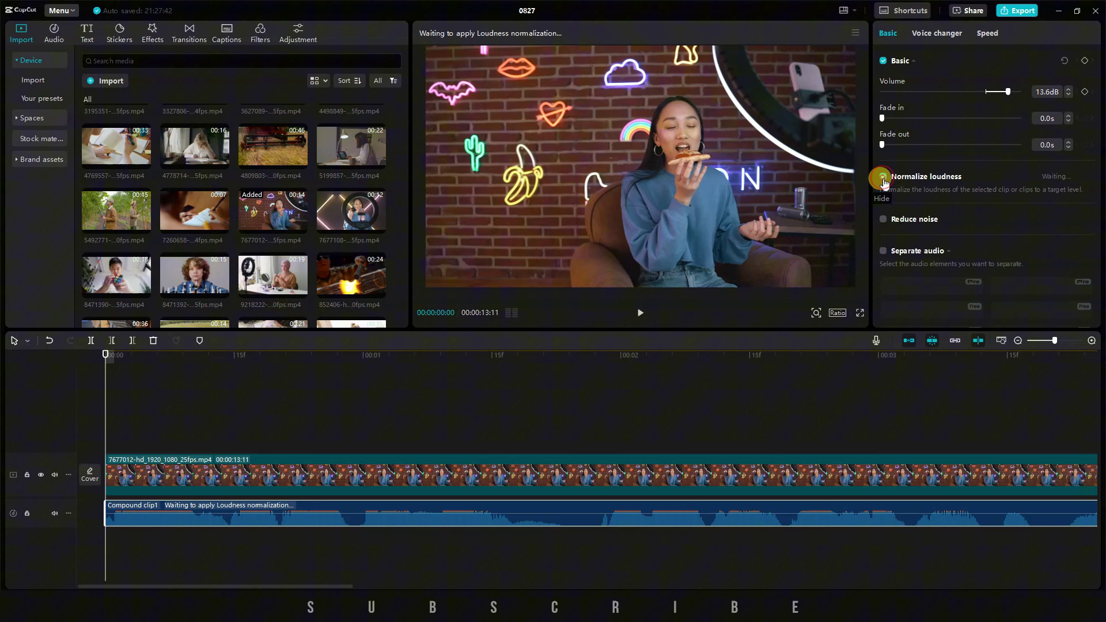
scroll(1019, 182, down, 3)
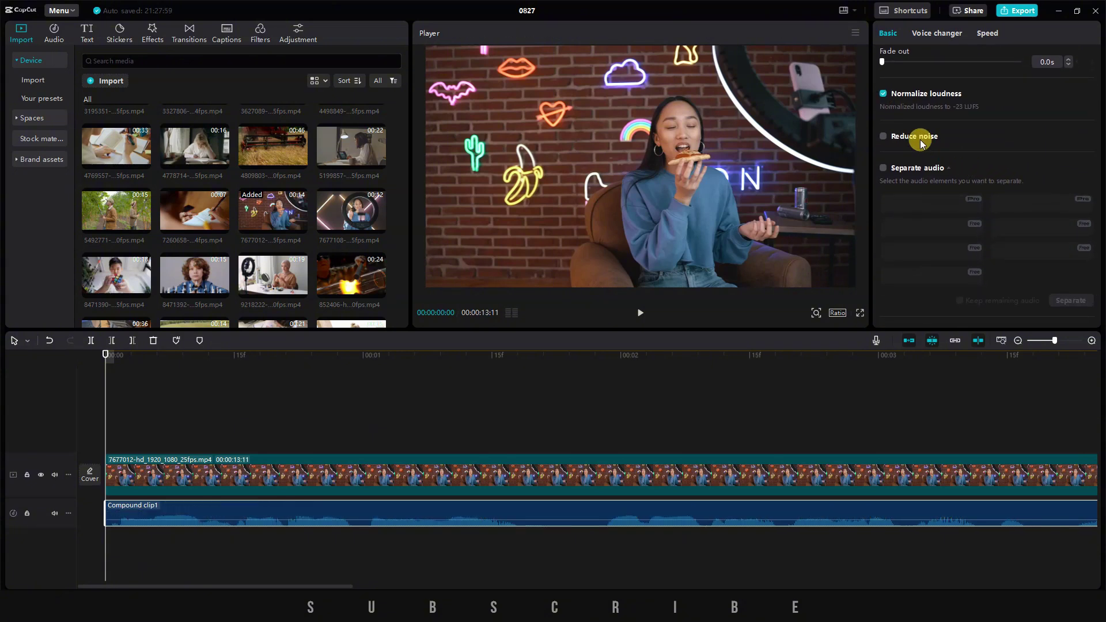
click(883, 137)
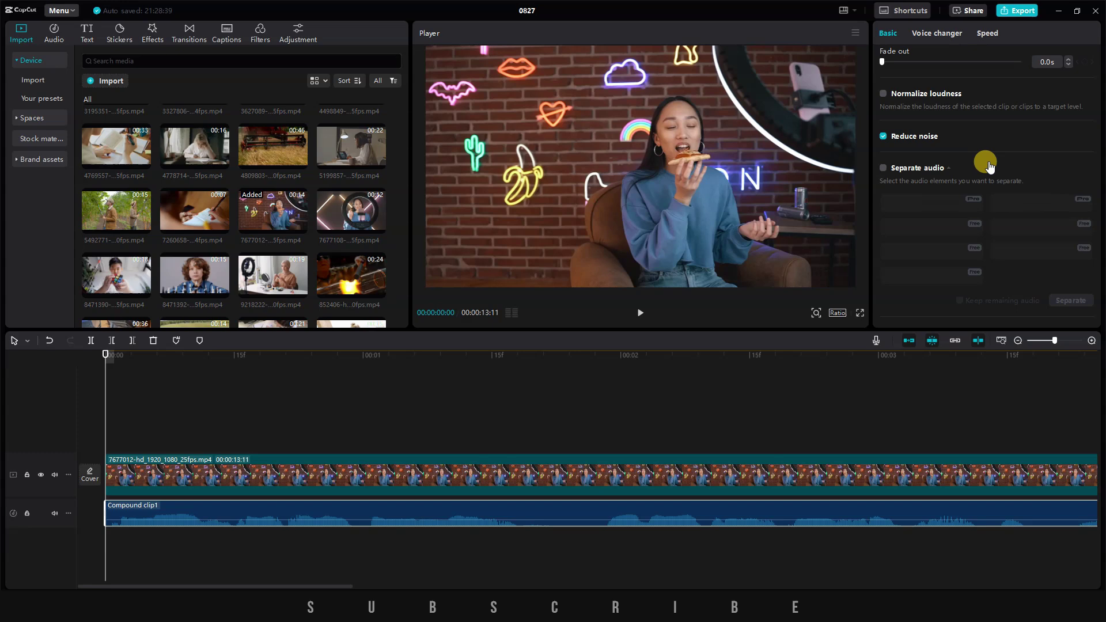
scroll(987, 161, down, 2)
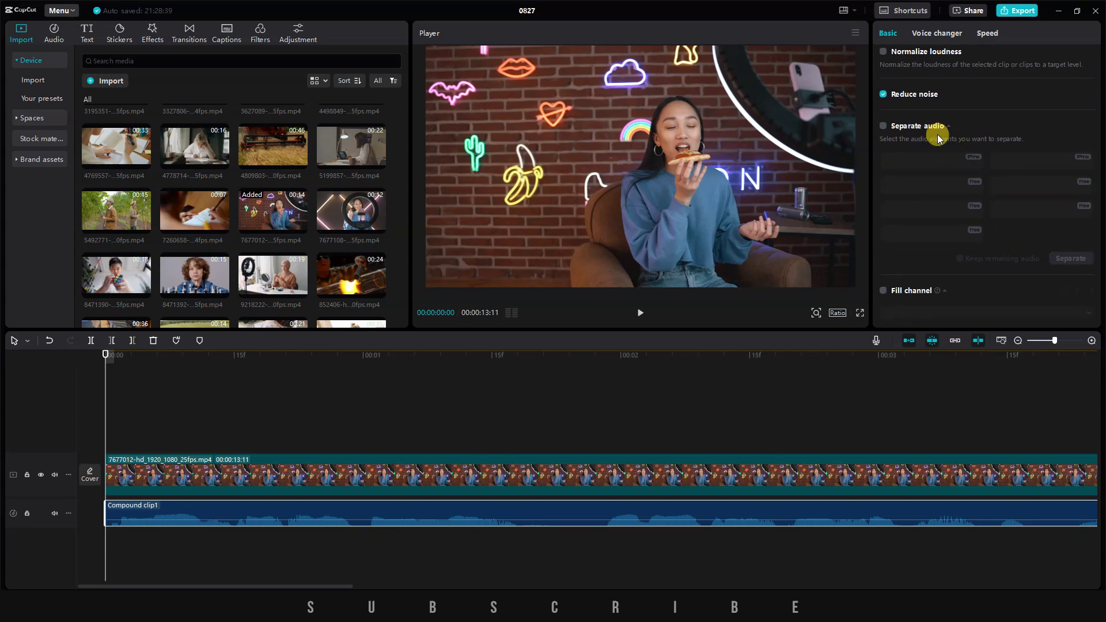
click(949, 127)
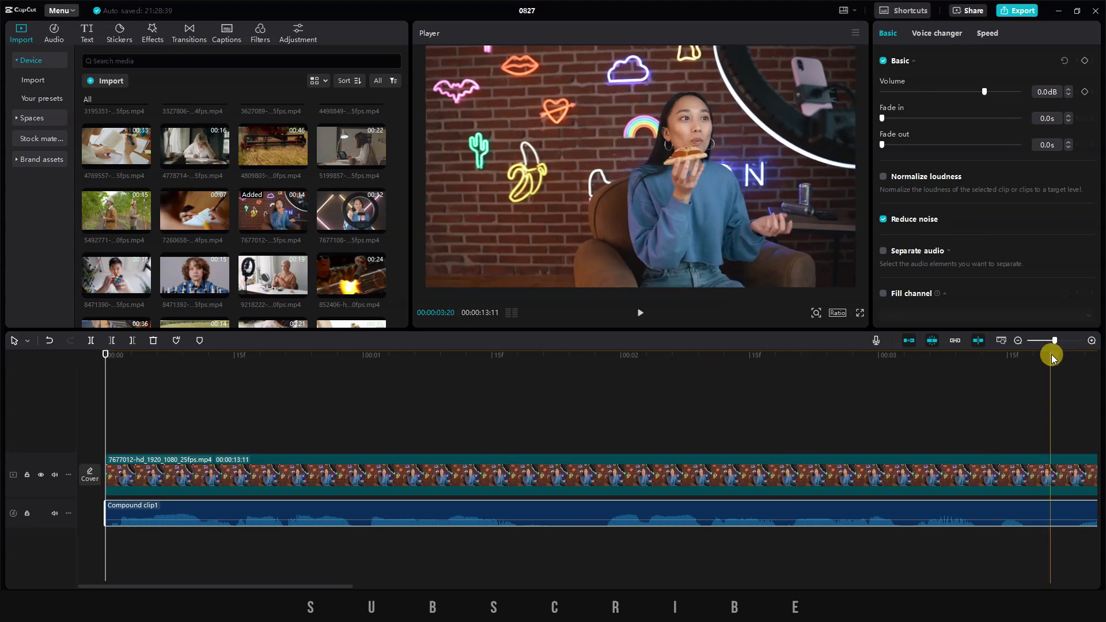
drag(1055, 341, 1038, 340)
click(367, 409)
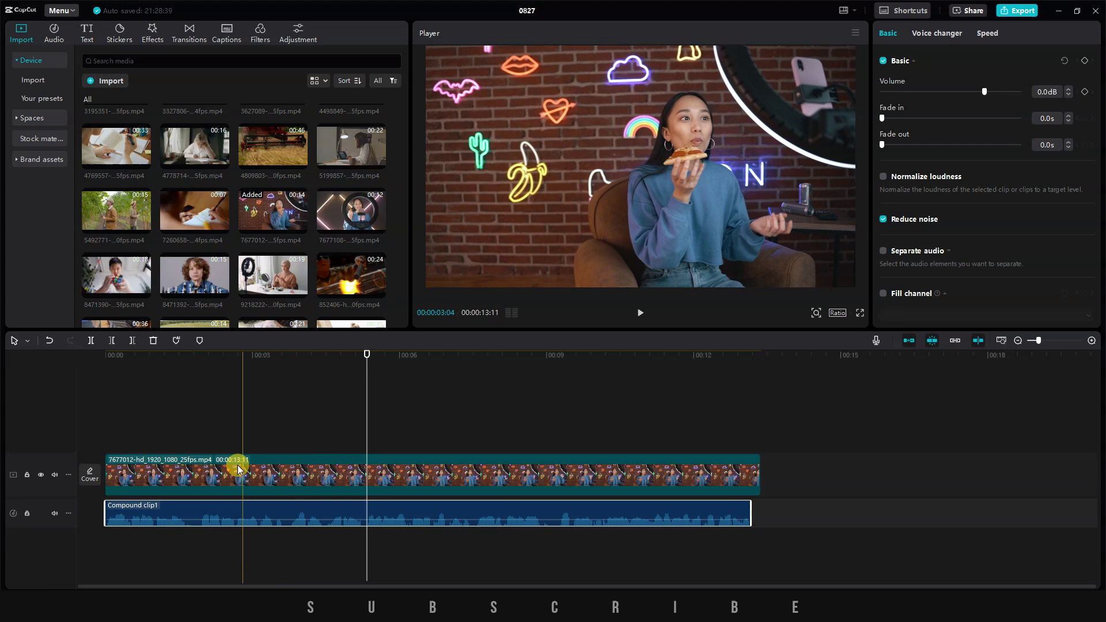
click(236, 470)
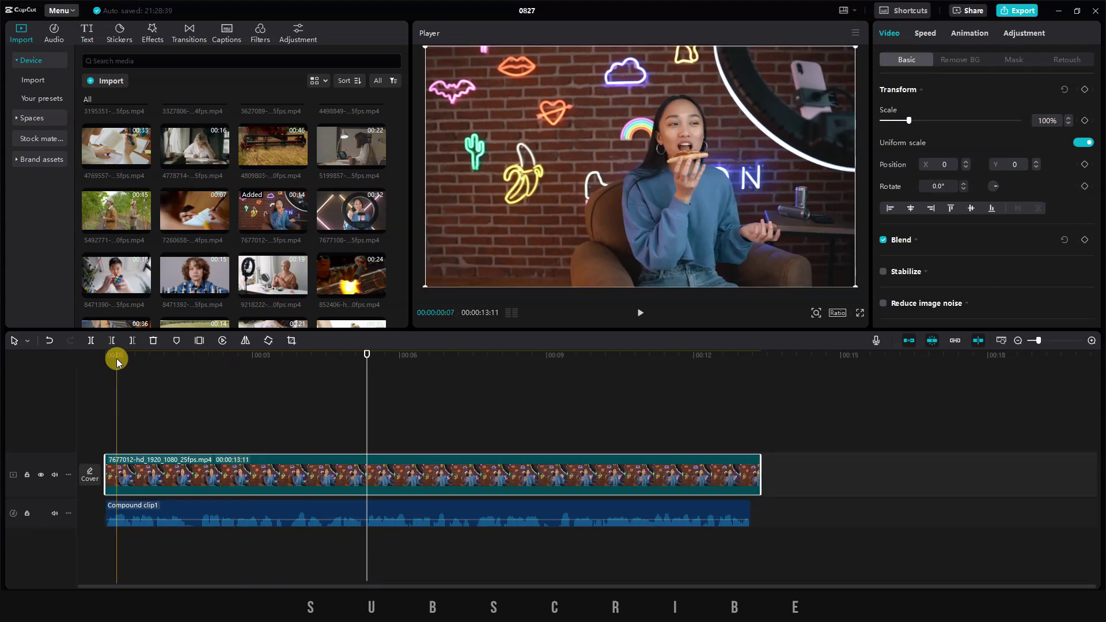
scroll(224, 216, down, 10)
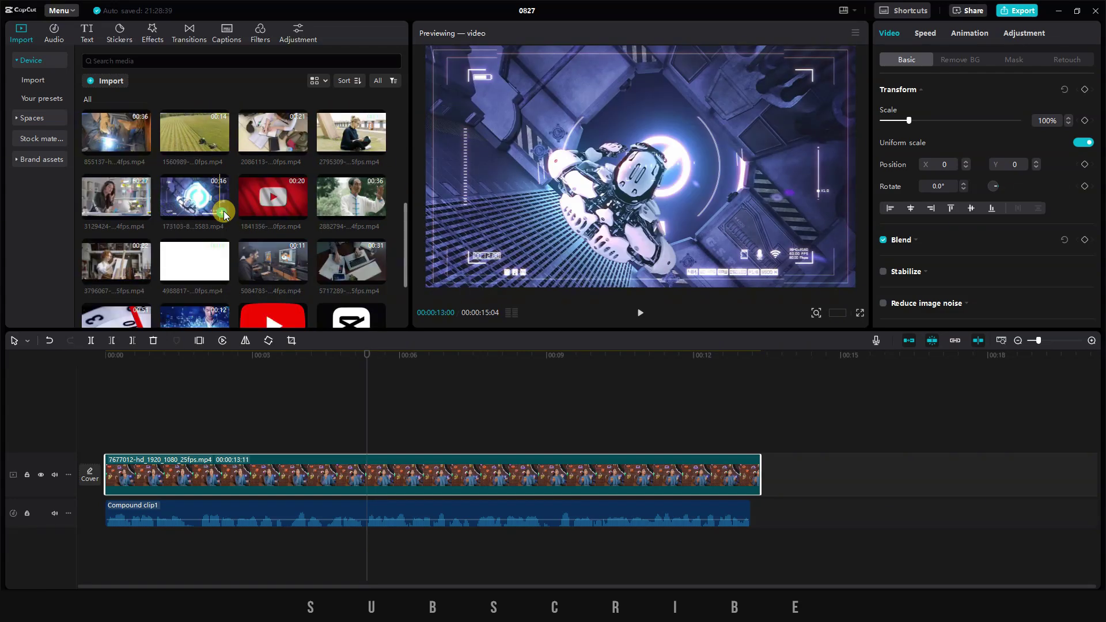
scroll(225, 216, up, 5)
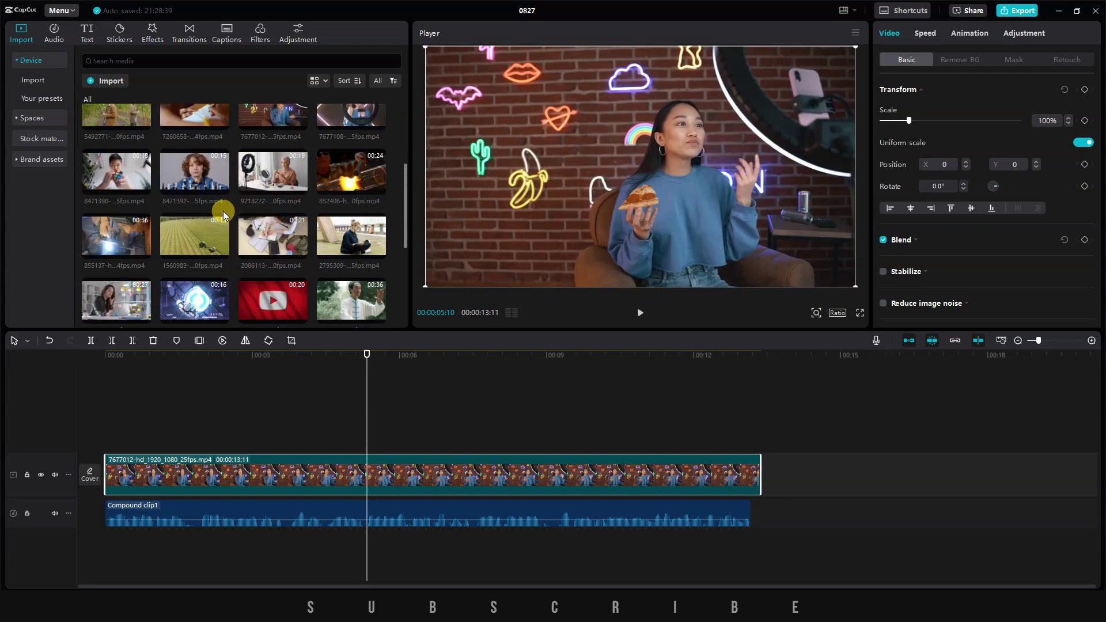
scroll(223, 215, up, 3)
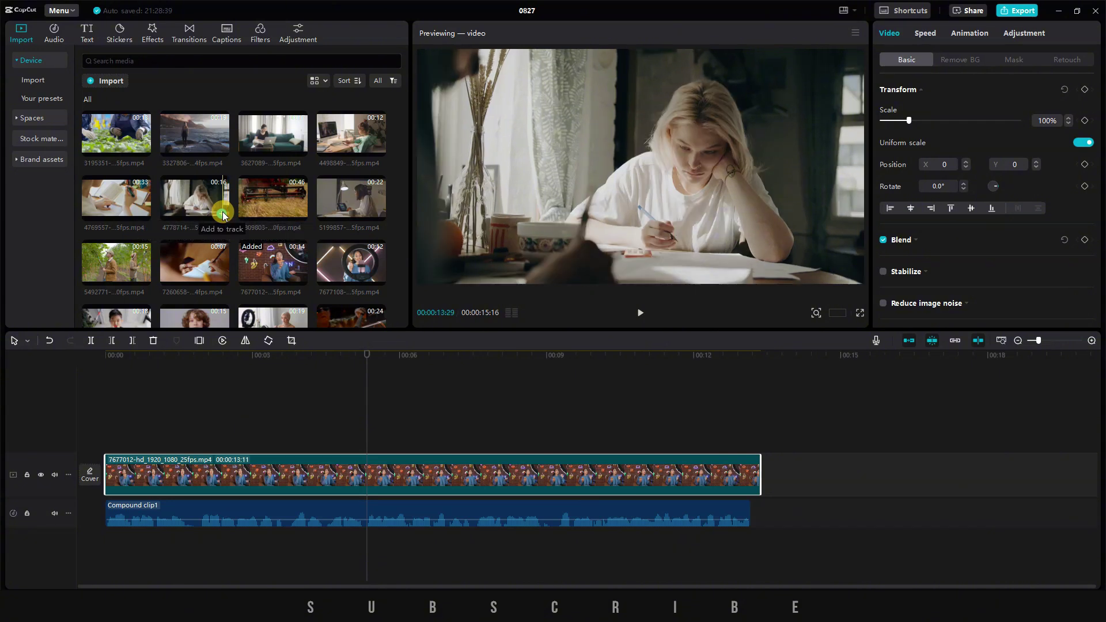
scroll(225, 218, down, 3)
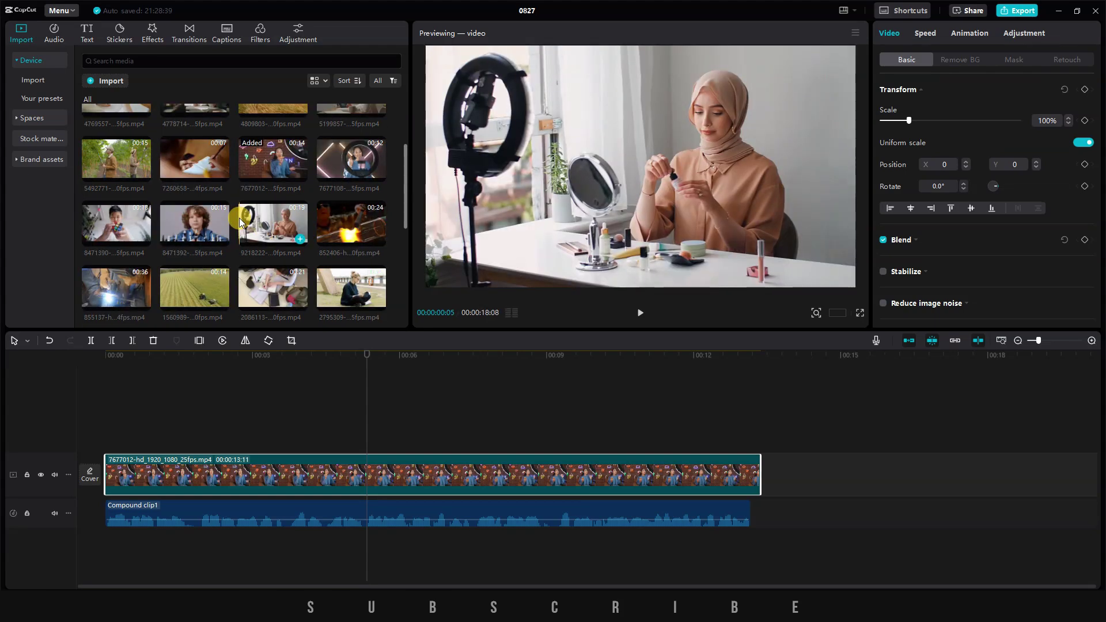
scroll(239, 223, down, 1)
scroll(240, 222, down, 1)
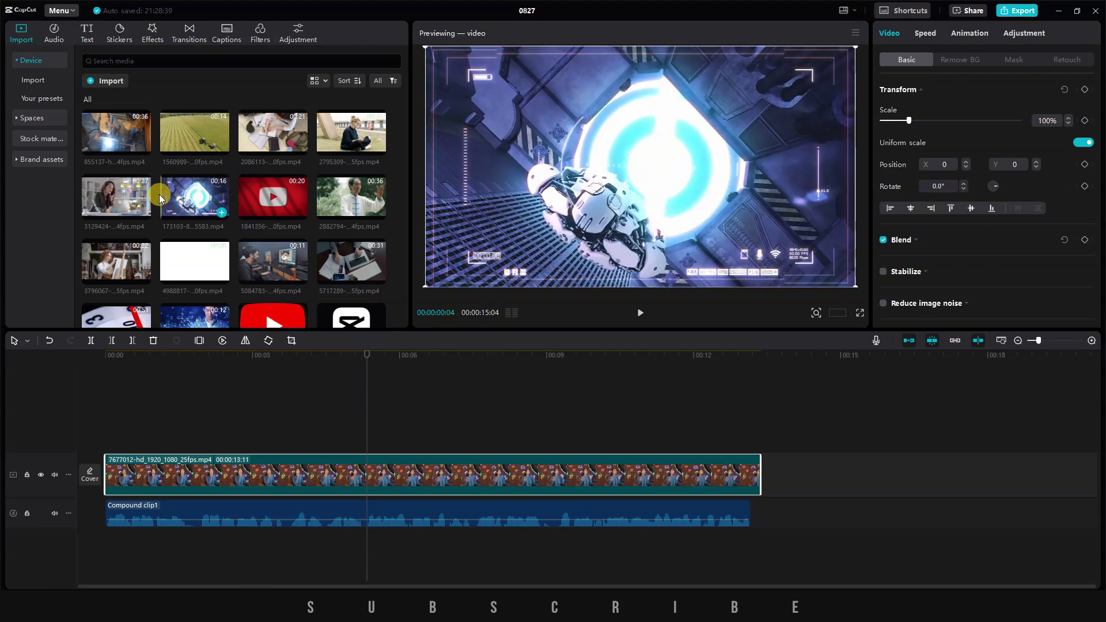
click(640, 314)
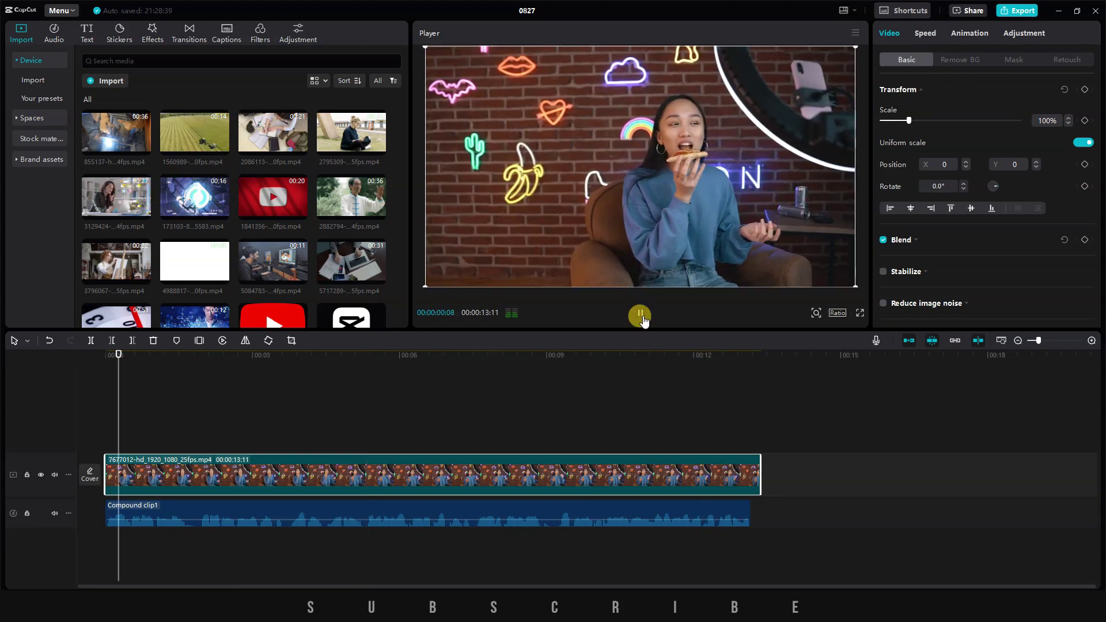
click(511, 343)
drag(210, 354, 89, 353)
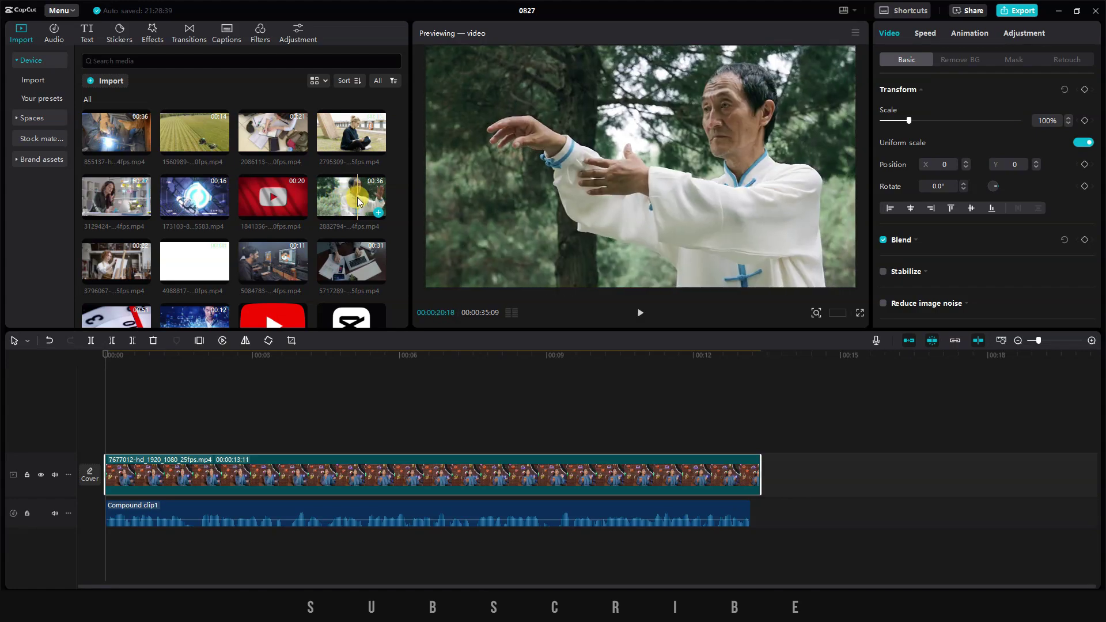
Step: Place the tai chi clip at the start of the main track and trim its beginning
scroll(354, 199, down, 1)
click(344, 204)
drag(344, 204, 84, 470)
click(177, 434)
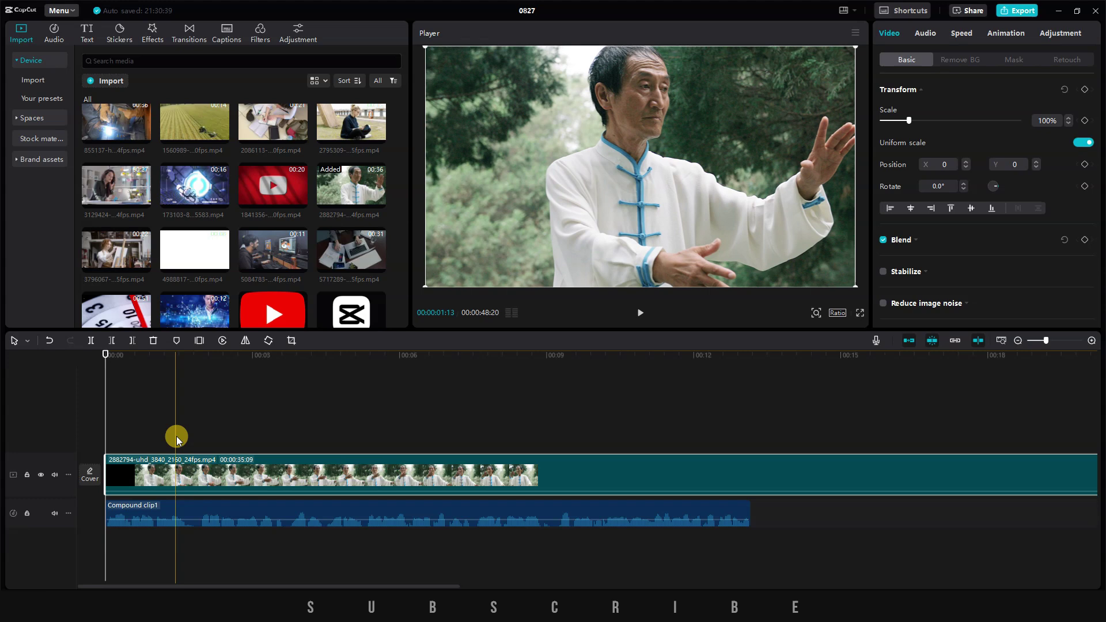
click(177, 411)
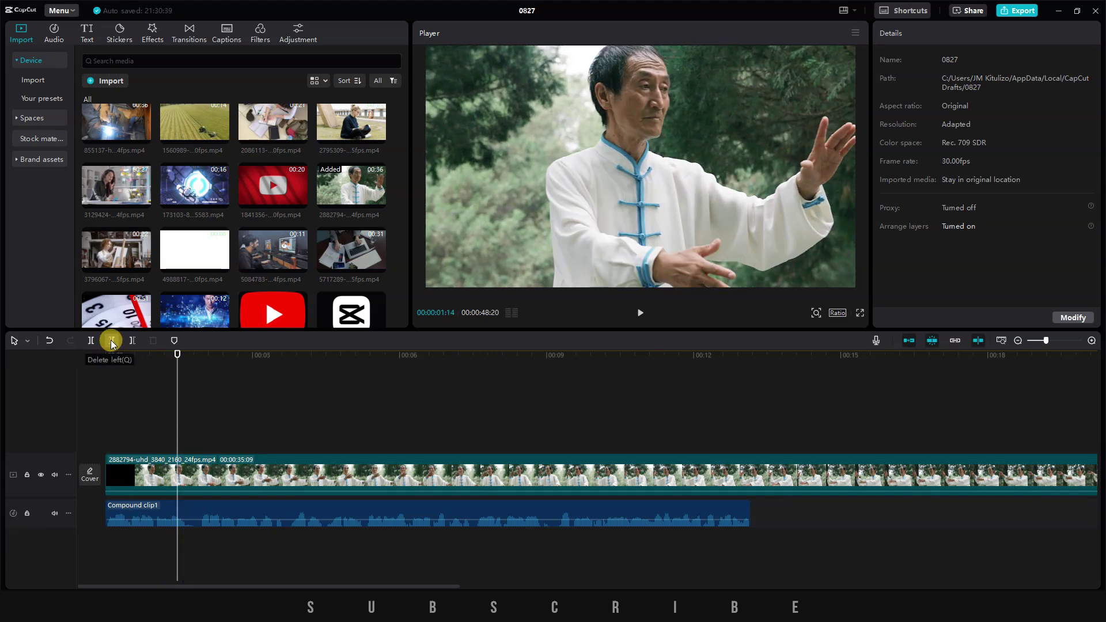
key(q)
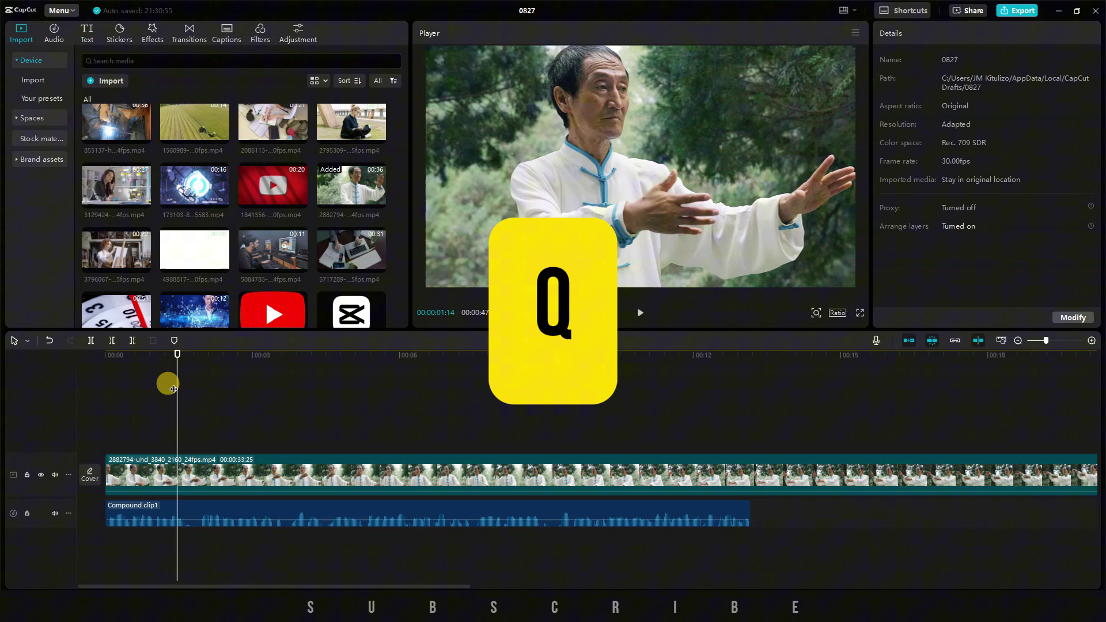
Step: Cut the tai chi clip's end so it runs 00:00:01:28, then replay from the start
scroll(1047, 341, up, 3)
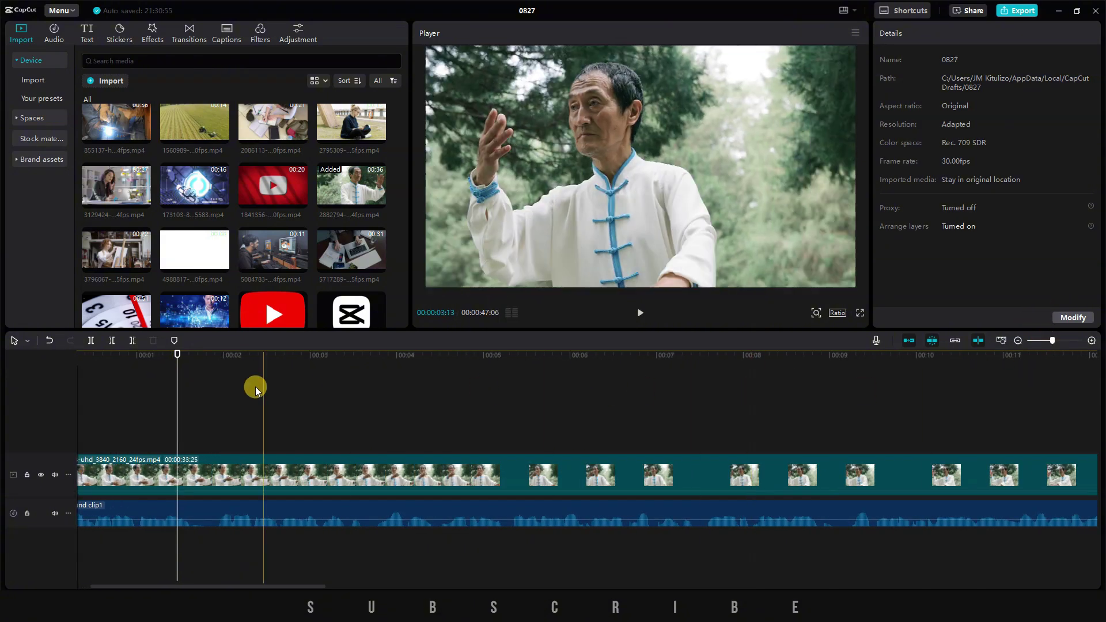
drag(183, 369, 217, 363)
click(243, 480)
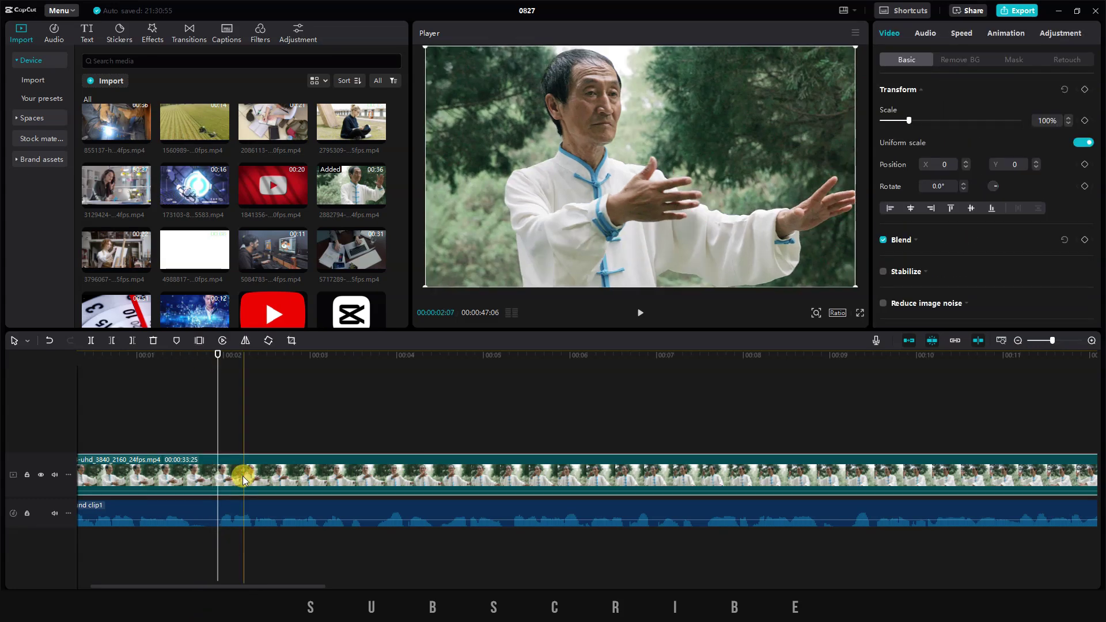
click(132, 341)
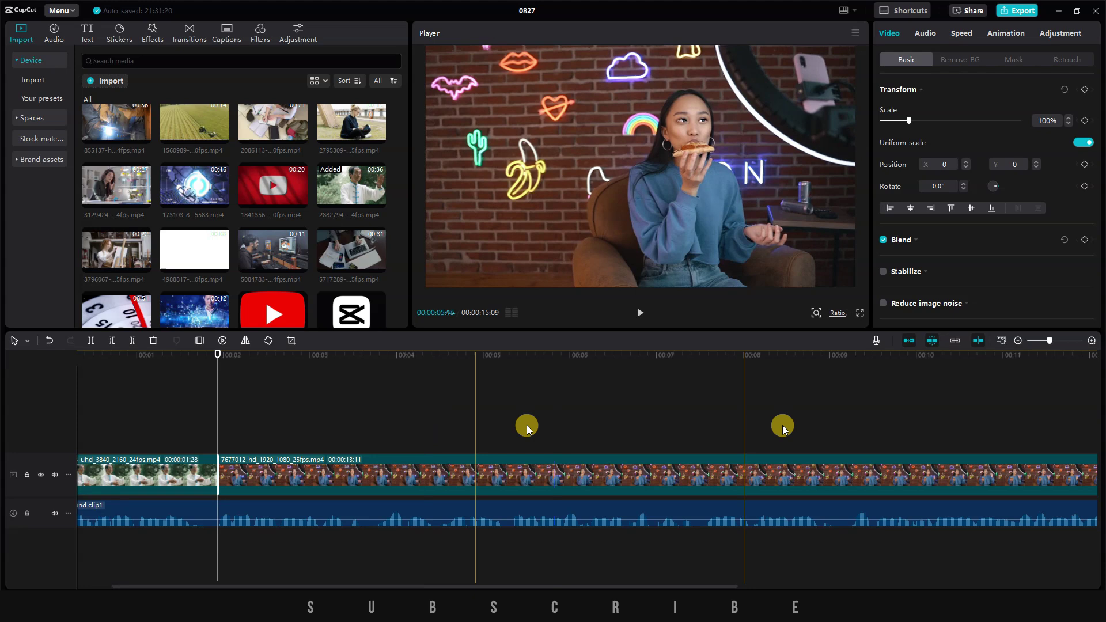
drag(1048, 342, 1045, 341)
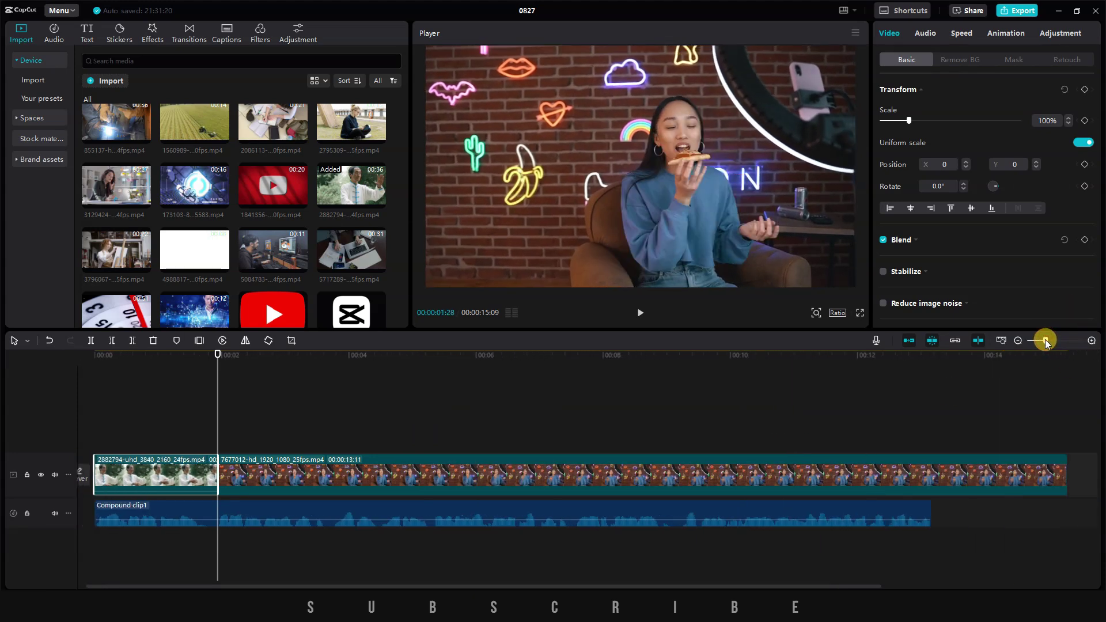
key(Home)
click(639, 315)
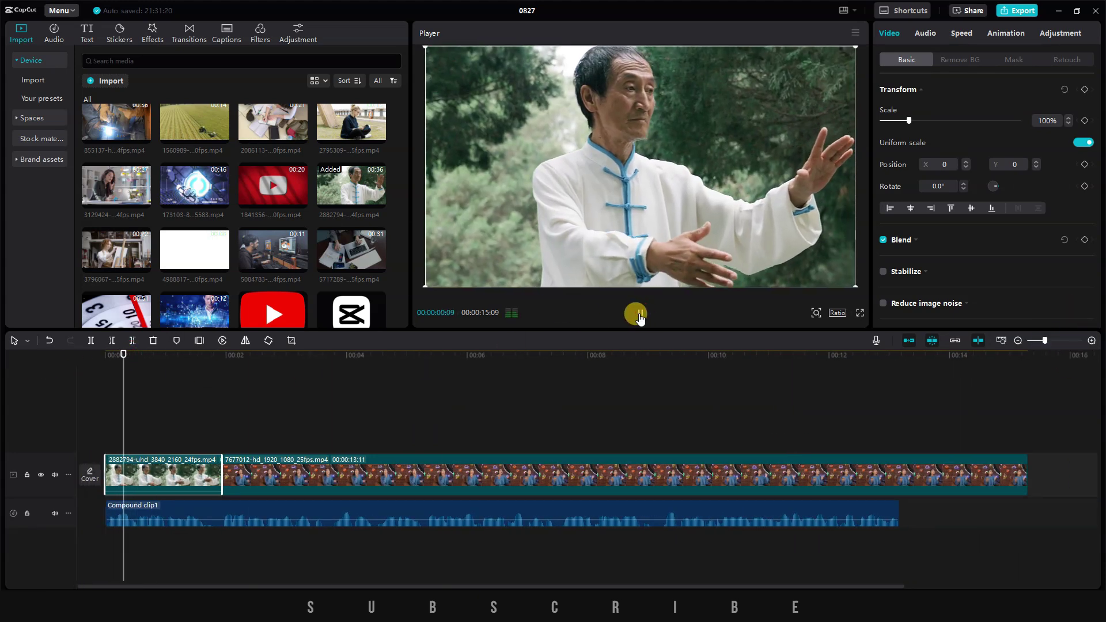
click(333, 356)
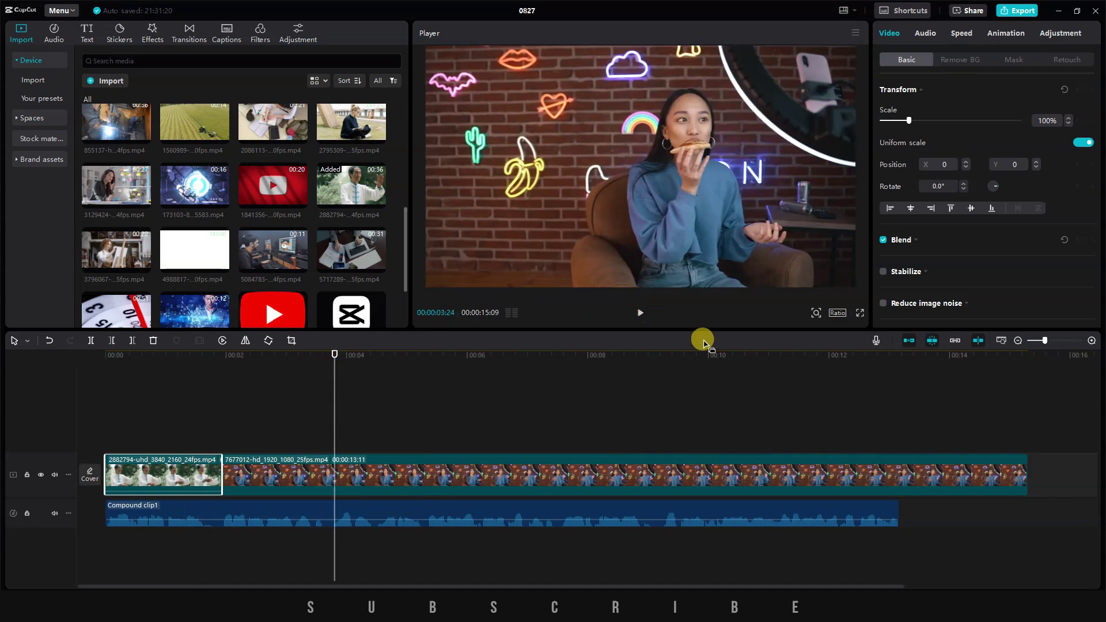
Step: Insert the book-writing clip (4769557) after the tai chi clip and delete its part past the playhead
drag(1049, 342, 1051, 341)
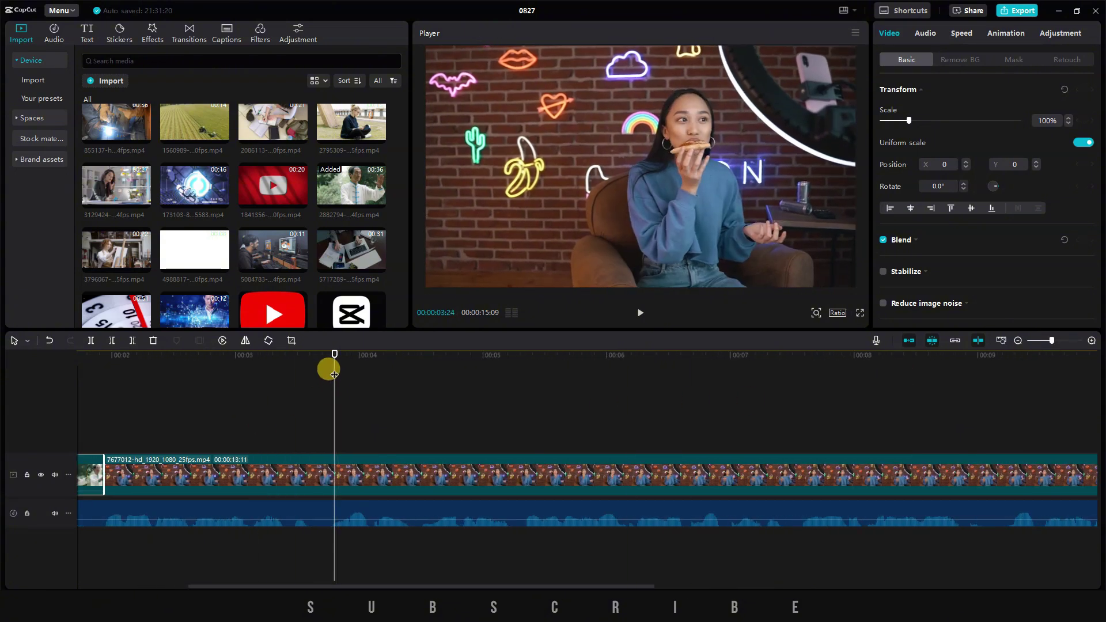
drag(333, 360, 330, 360)
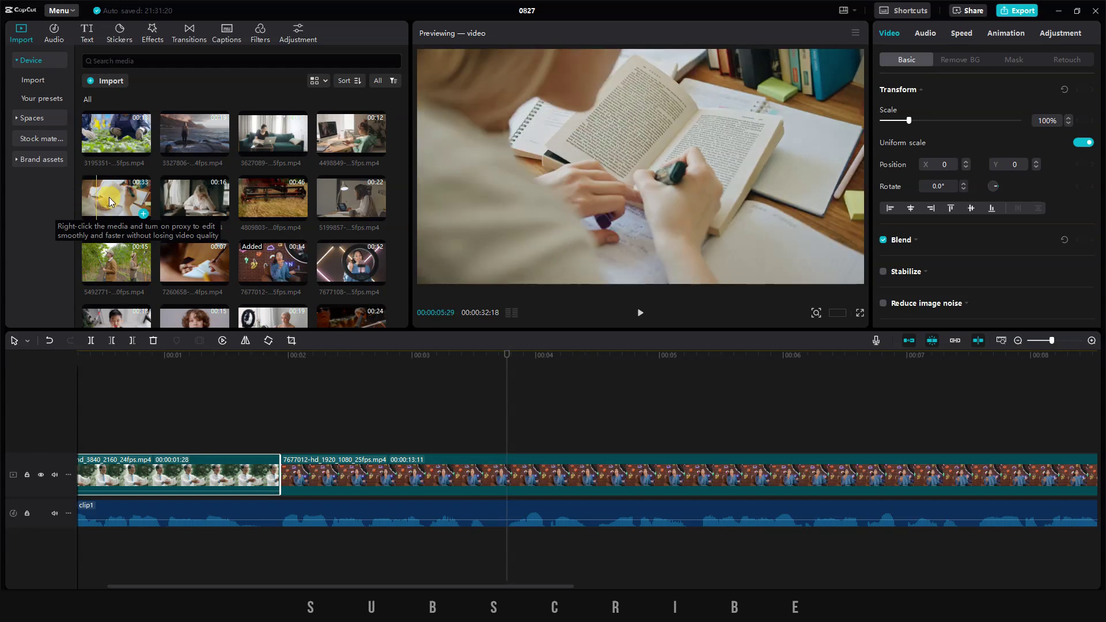
drag(109, 196, 276, 470)
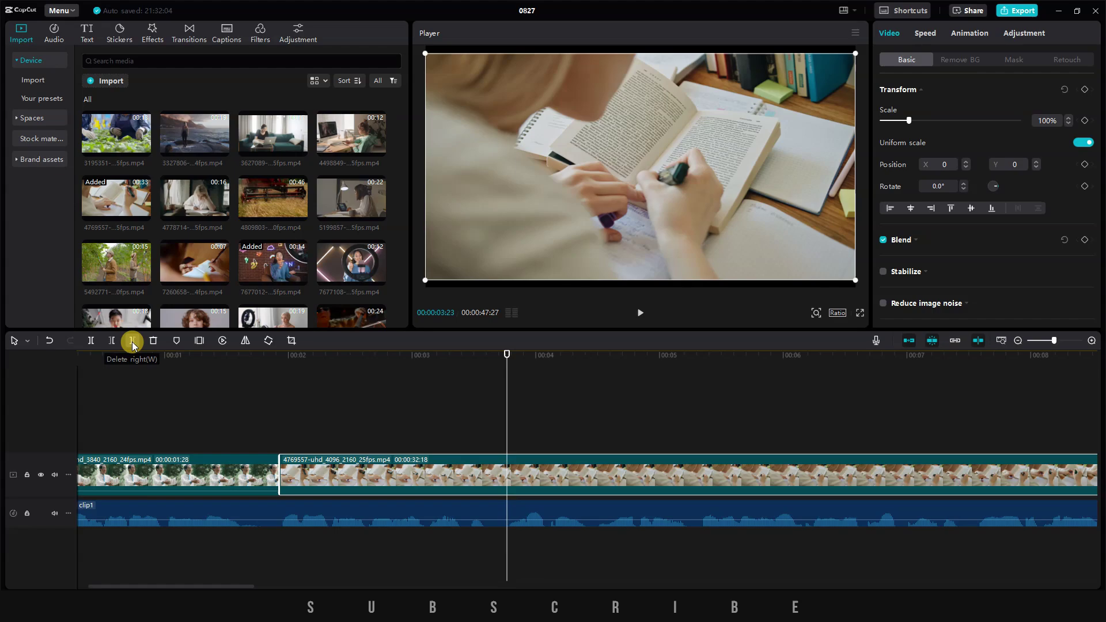
click(132, 342)
click(593, 399)
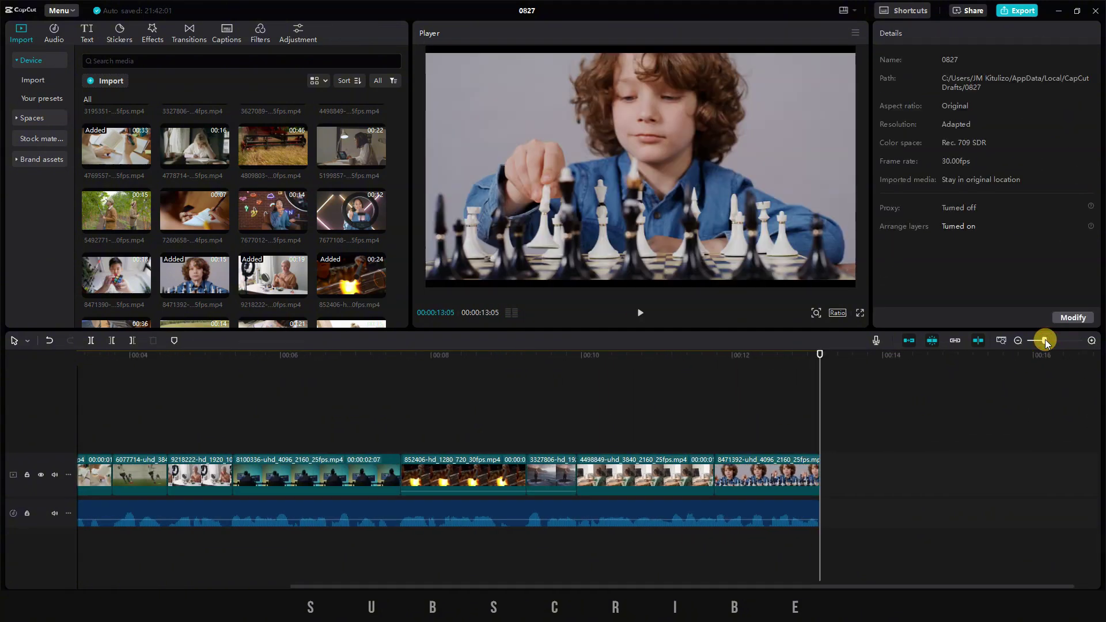
Step: Play back the whole 00:00:13:05 sequence, then select the book-writing clip (4769557) for adjustment
drag(1045, 340, 1039, 341)
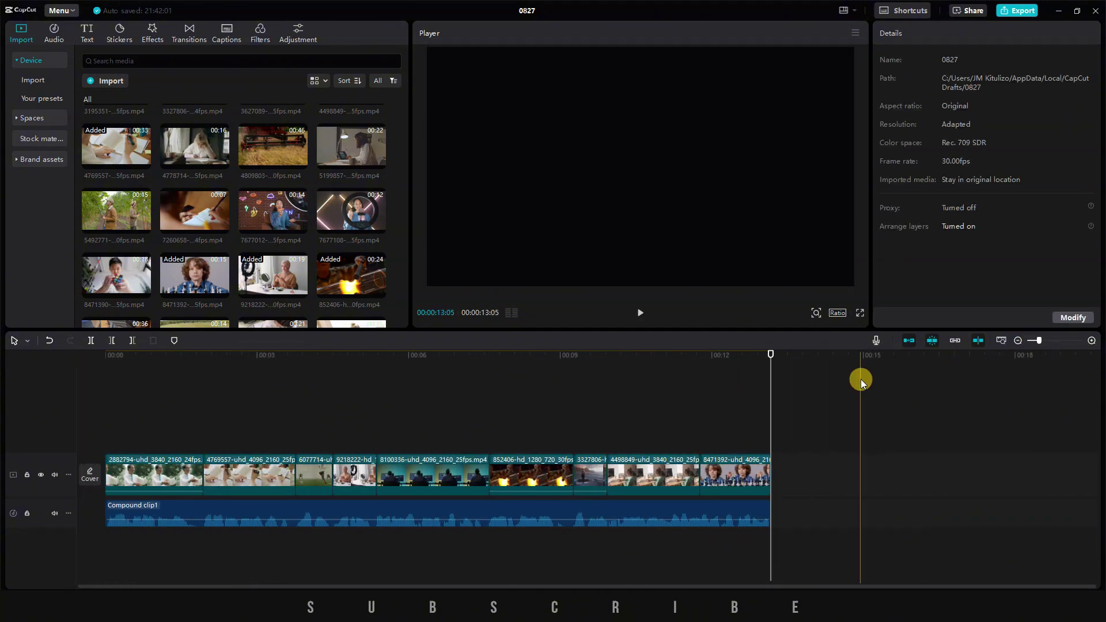
key(space)
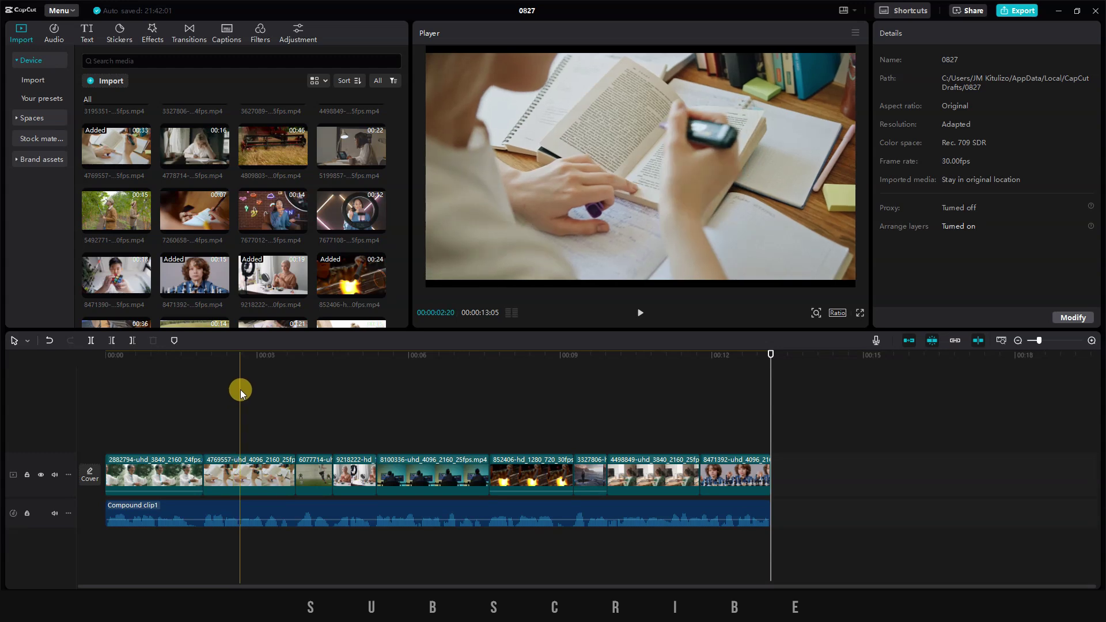
click(246, 359)
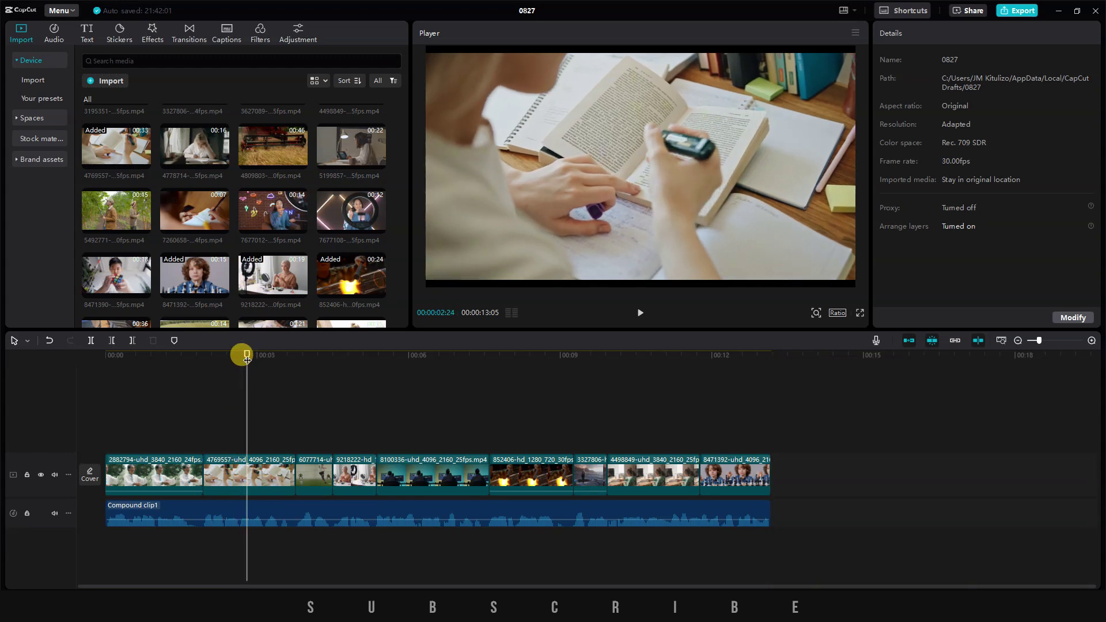
click(259, 472)
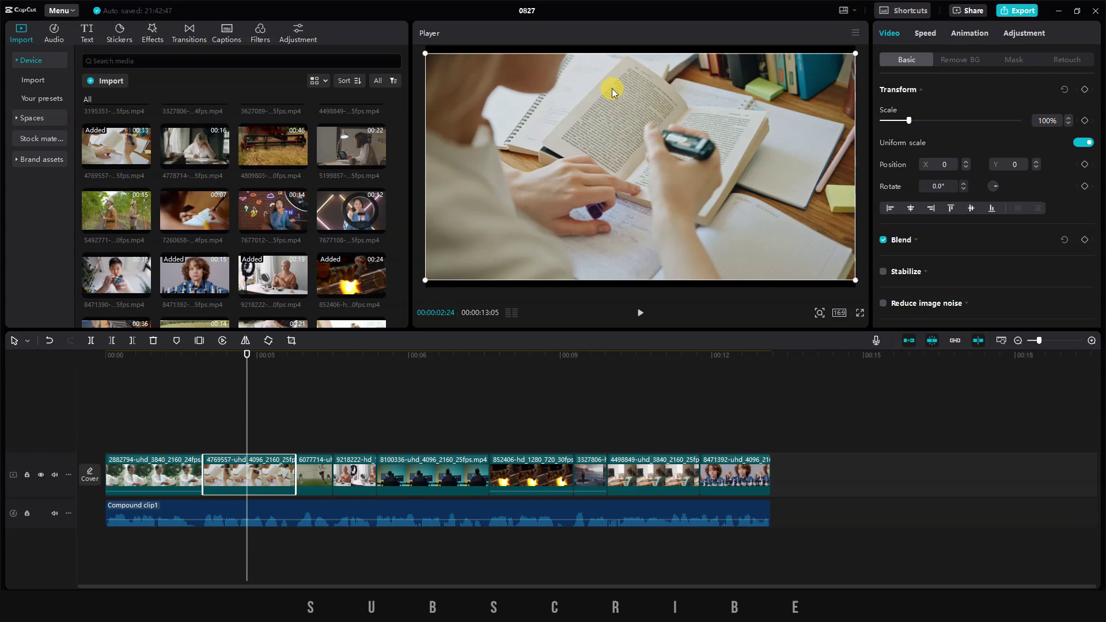
Step: Scale the book-writing clip up to 109%
click(1068, 120)
click(1069, 120)
click(1068, 119)
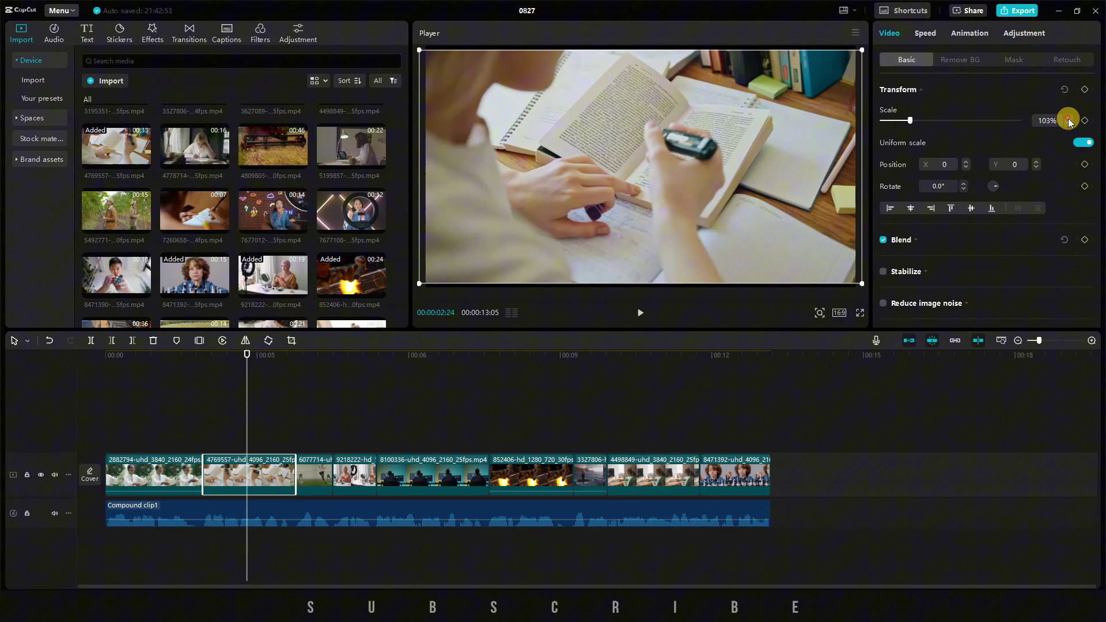
click(1069, 119)
click(1069, 119)
click(1069, 119)
click(1068, 119)
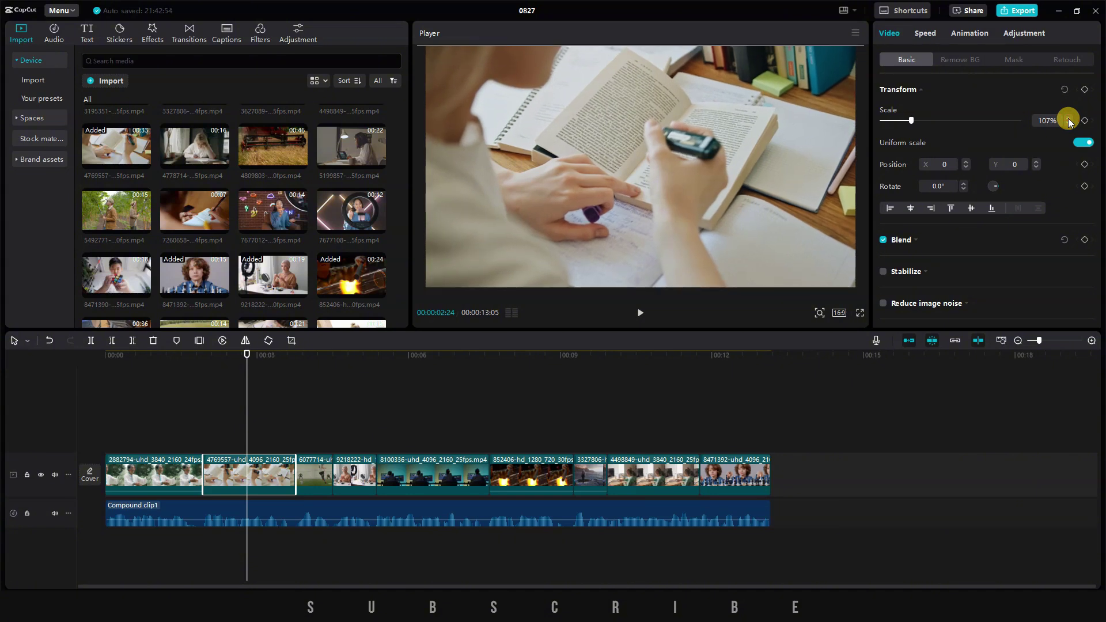
click(1069, 119)
click(1069, 119)
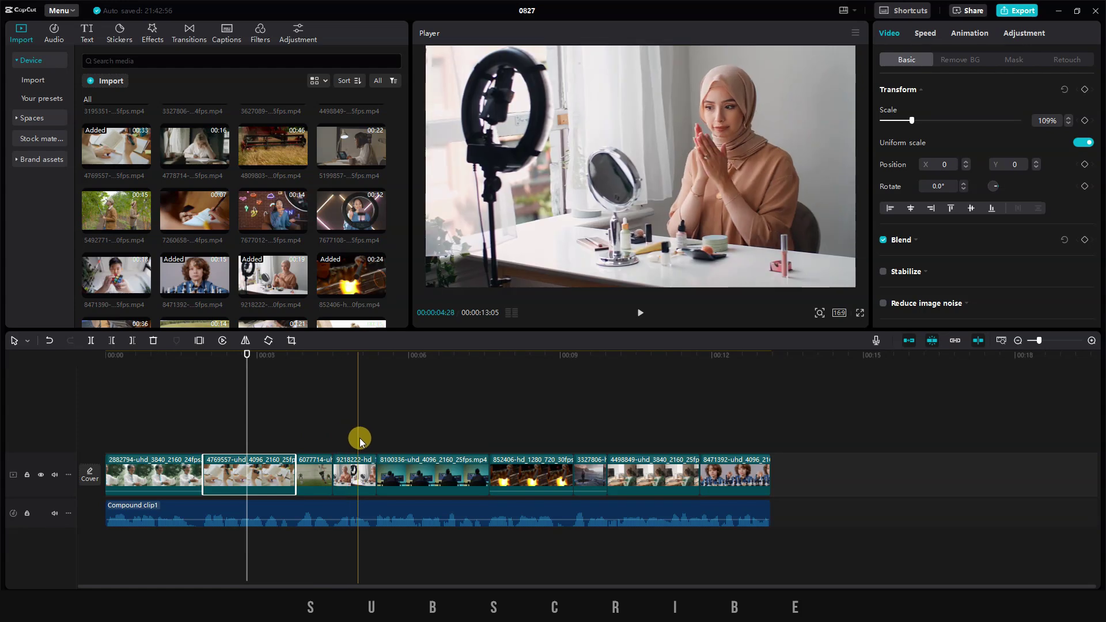
Step: Scale the computer-desk and chess boy clips up to 109% as well
click(405, 437)
click(1069, 119)
click(1069, 120)
click(1069, 119)
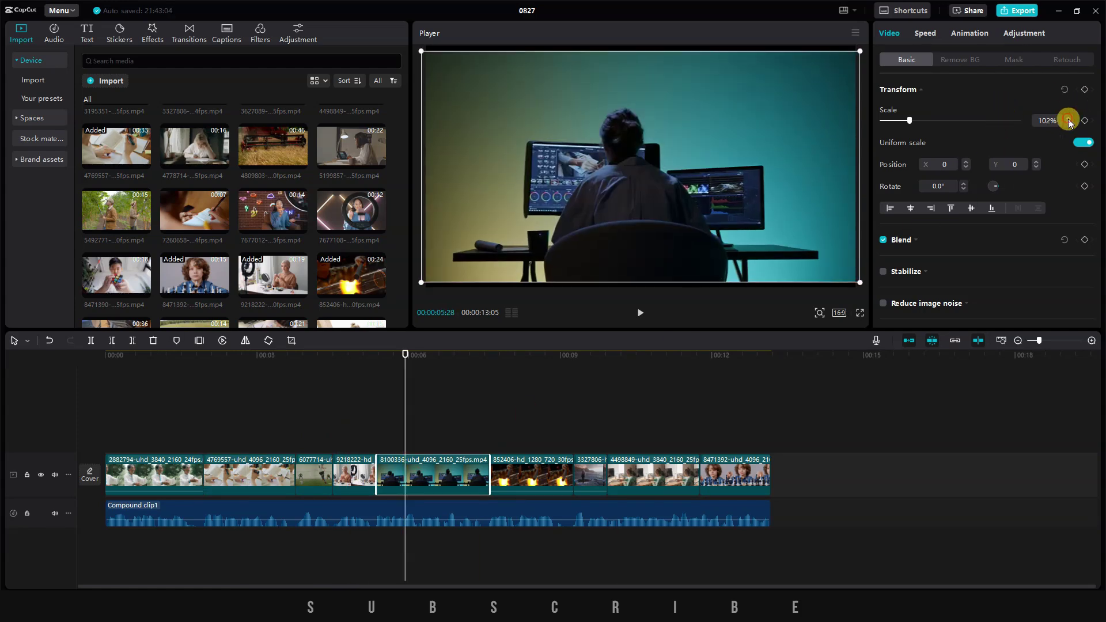
click(1069, 119)
click(1069, 120)
click(1069, 119)
click(1069, 119)
click(1069, 120)
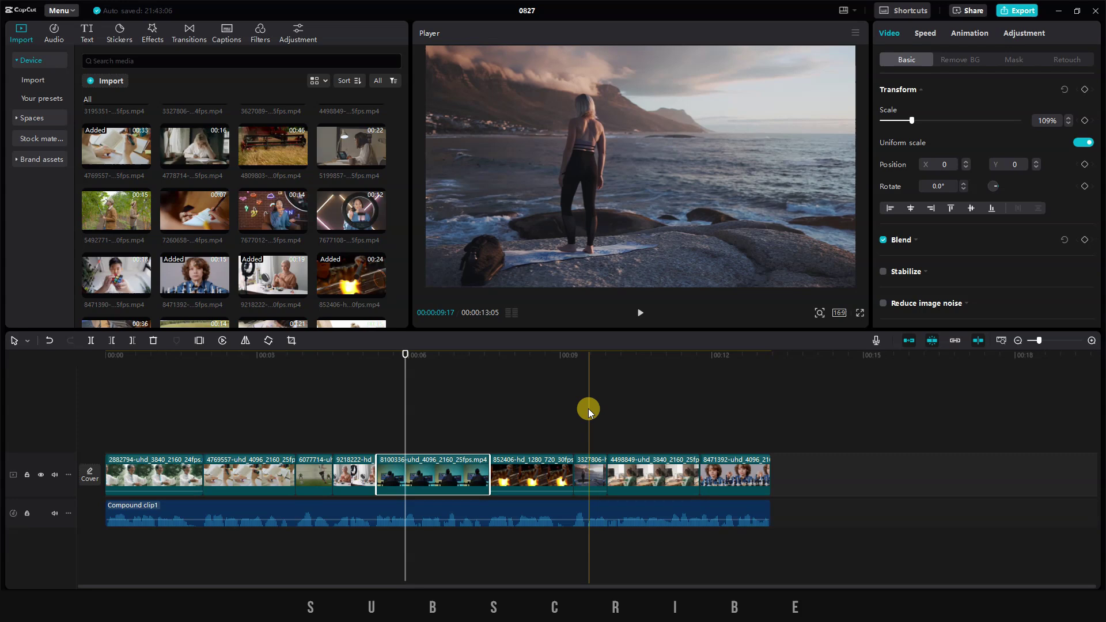
click(724, 461)
click(1069, 118)
click(1069, 118)
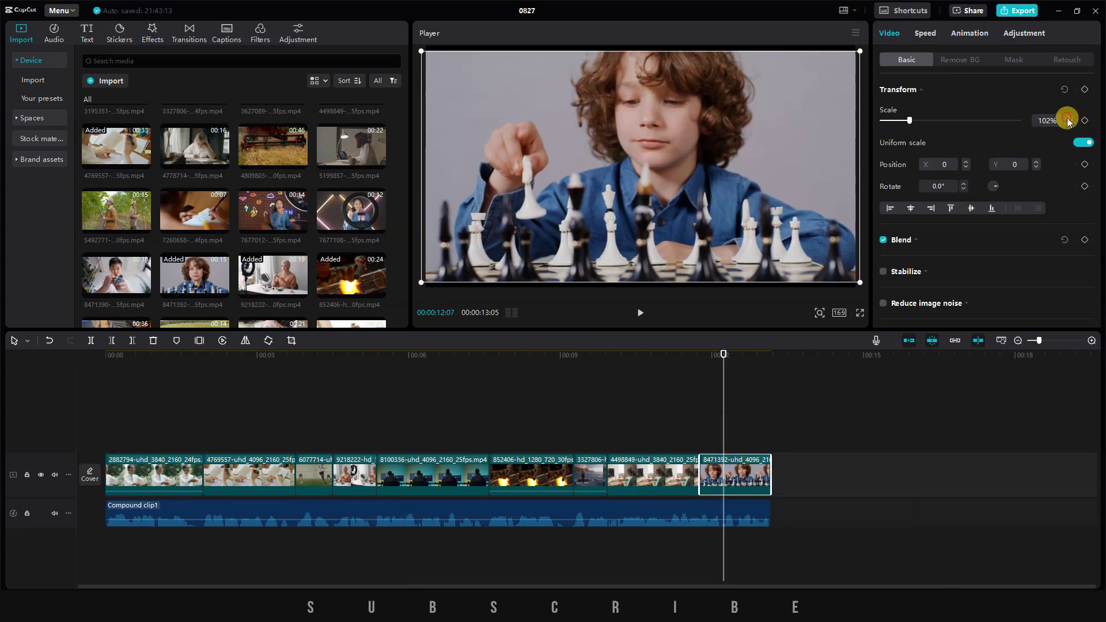
click(1069, 118)
click(1069, 118)
click(1069, 119)
click(1069, 118)
click(1068, 118)
click(1069, 118)
click(1068, 119)
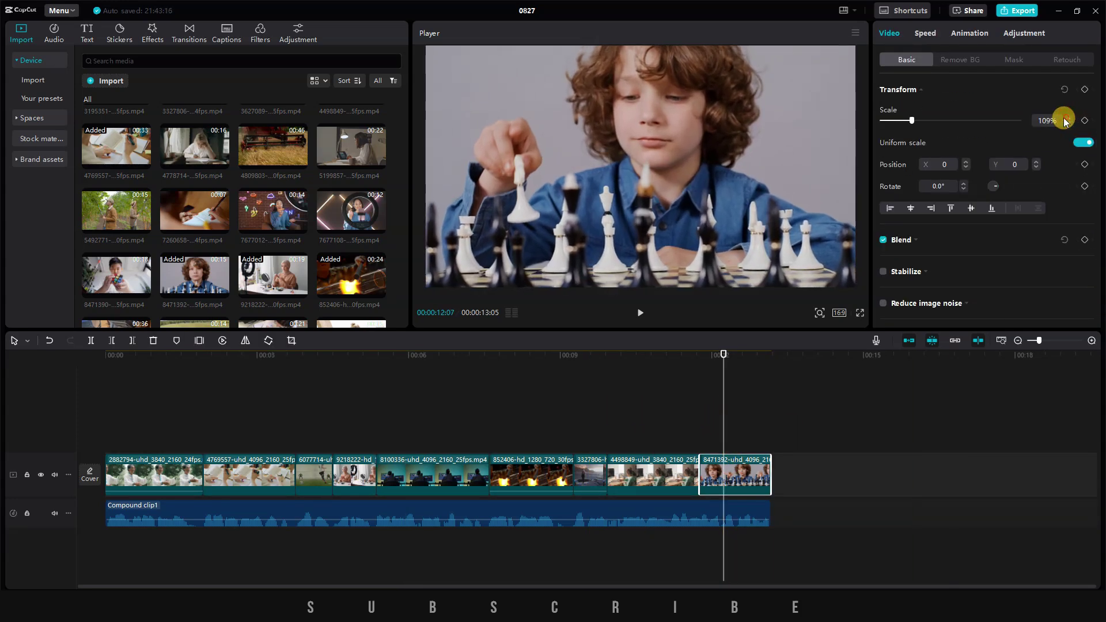
click(136, 386)
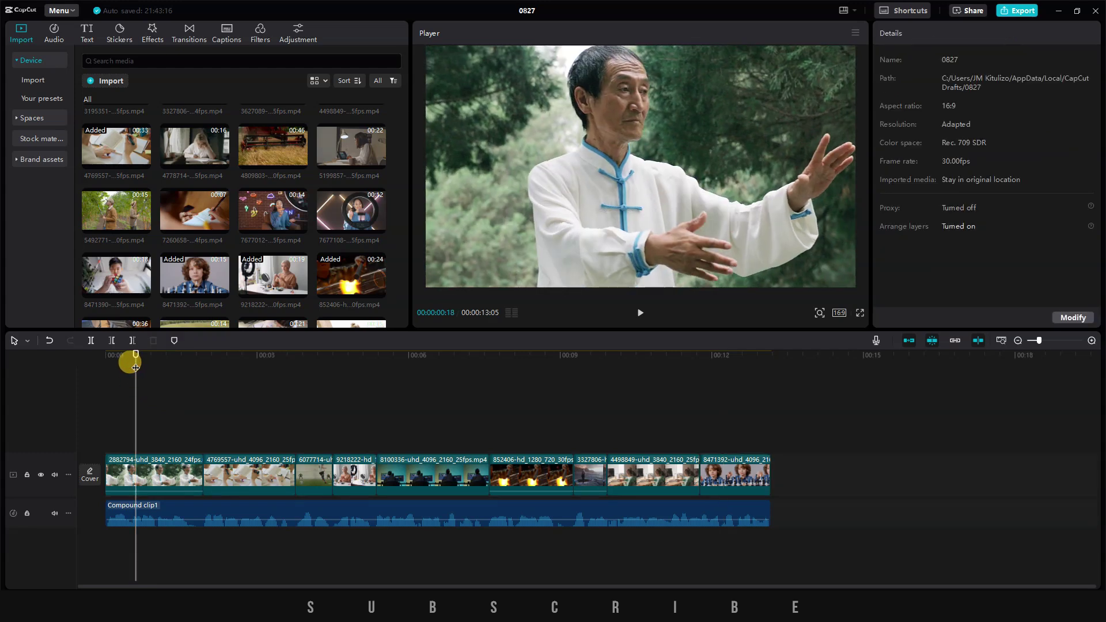
drag(135, 367, 374, 385)
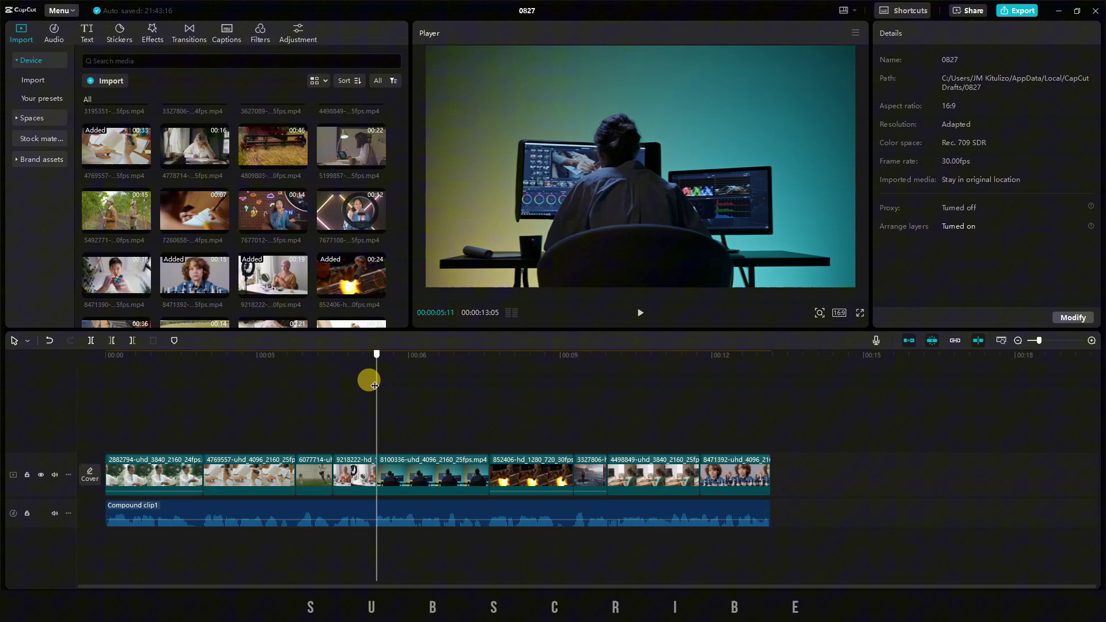
click(640, 312)
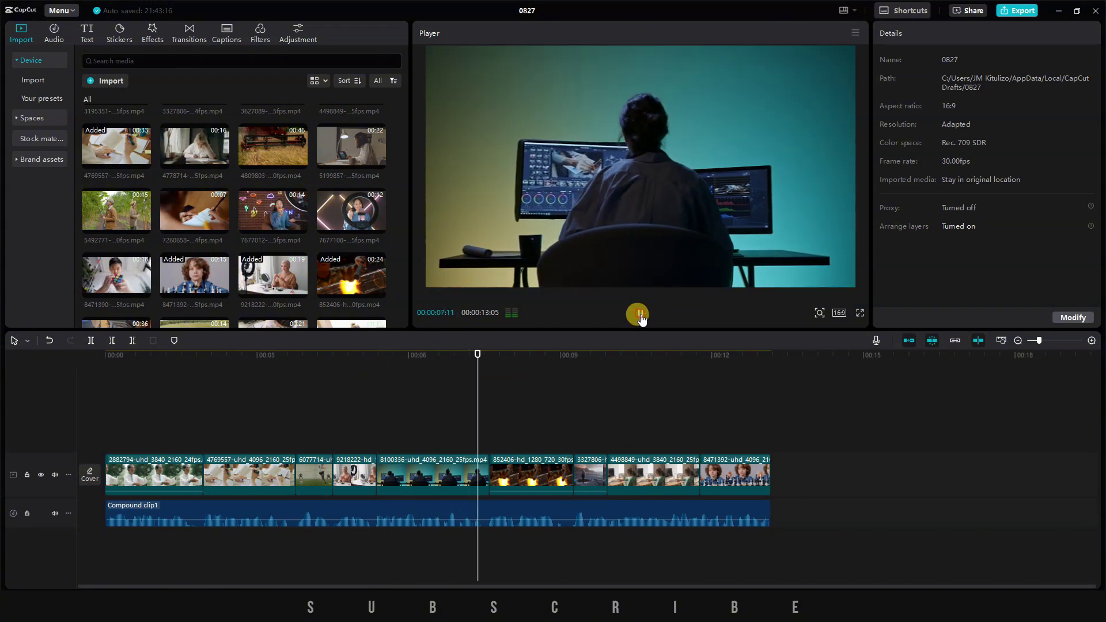
click(639, 315)
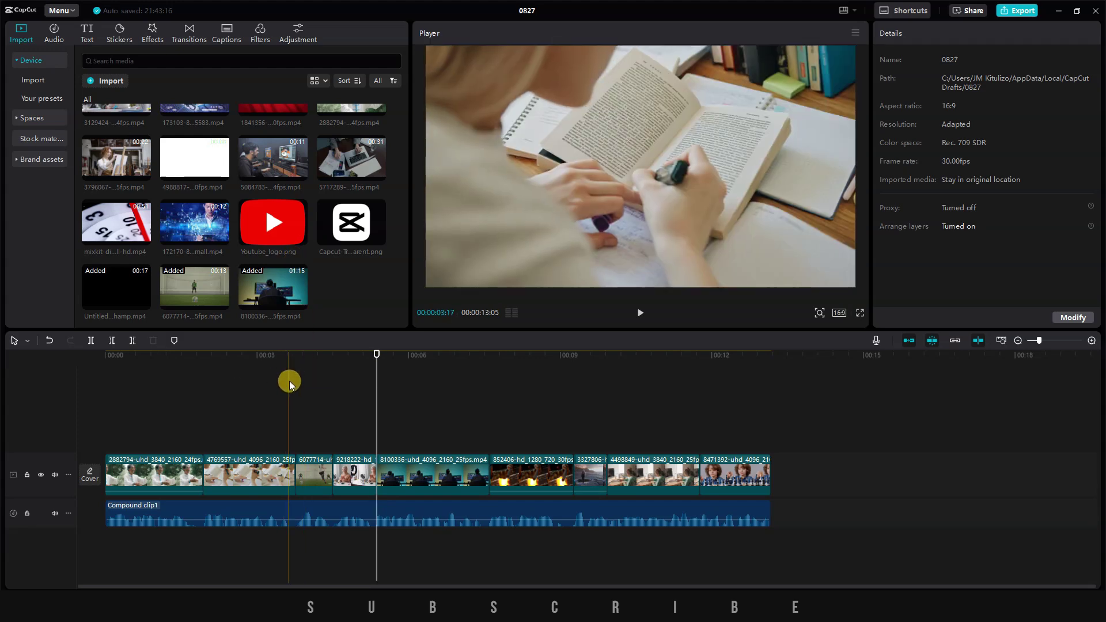
click(334, 394)
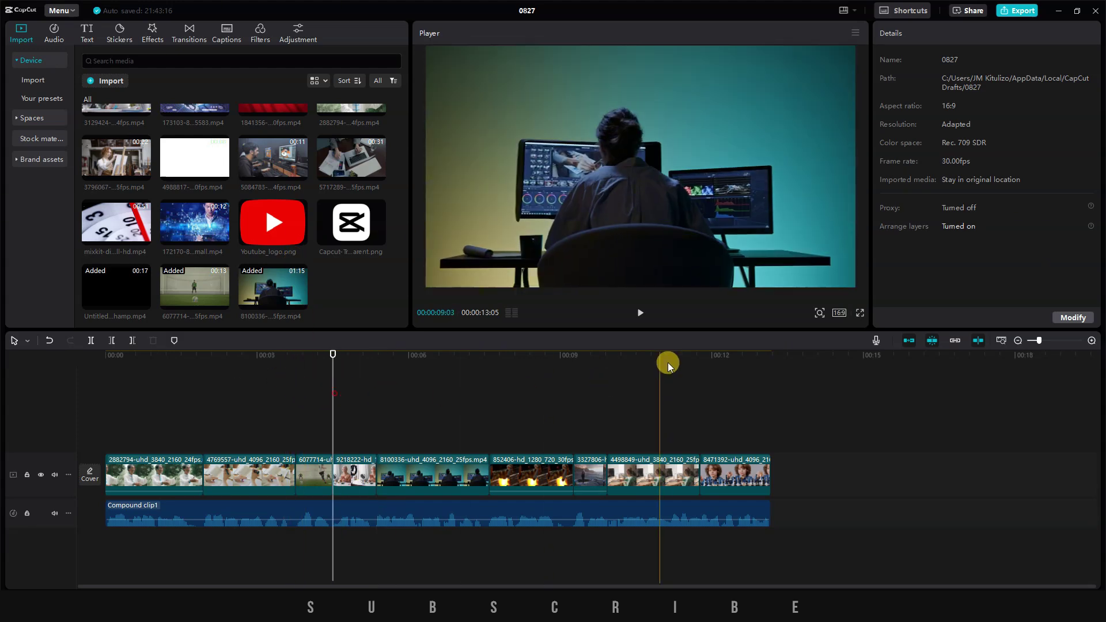
click(640, 314)
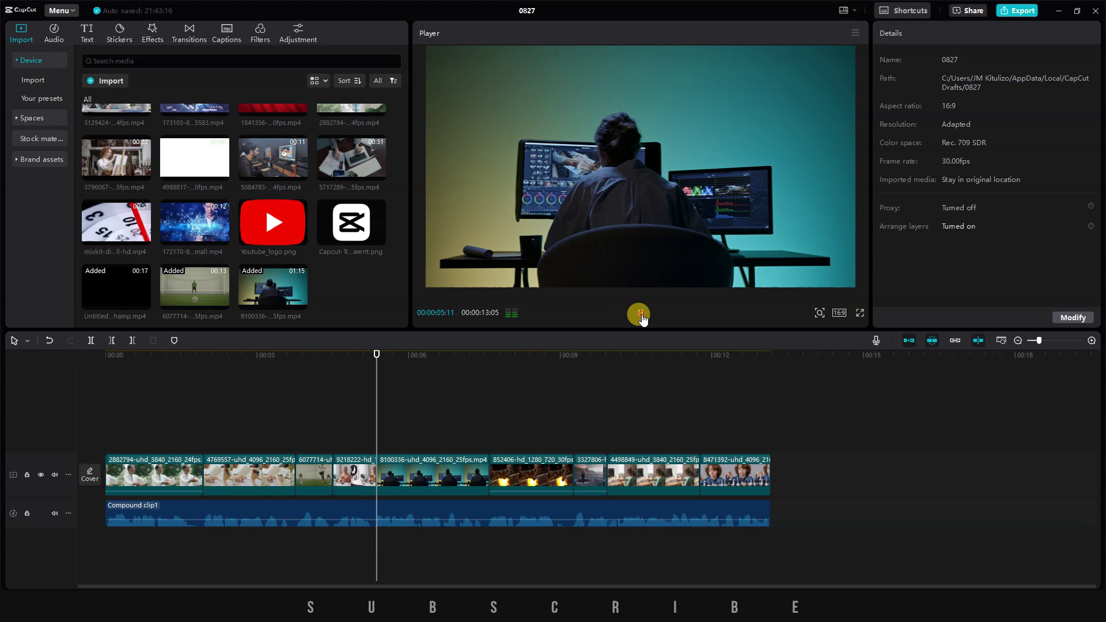
click(638, 314)
click(334, 409)
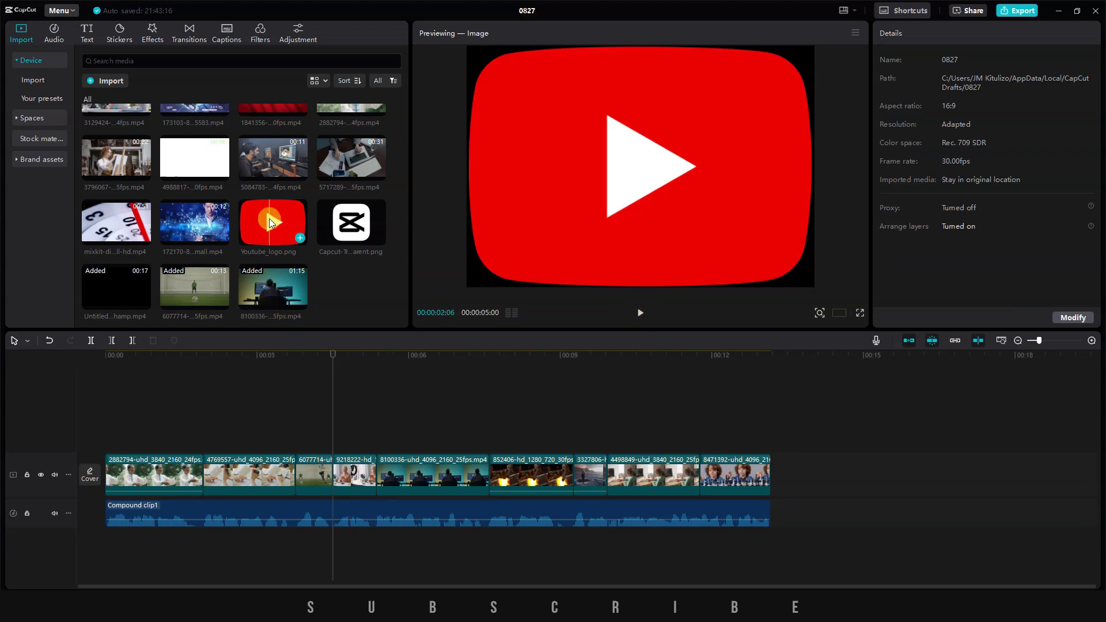
Step: Add Youtube_logo.png above the main track, cut its tail, and scale it to 26% at -1316, -687
drag(269, 219, 332, 427)
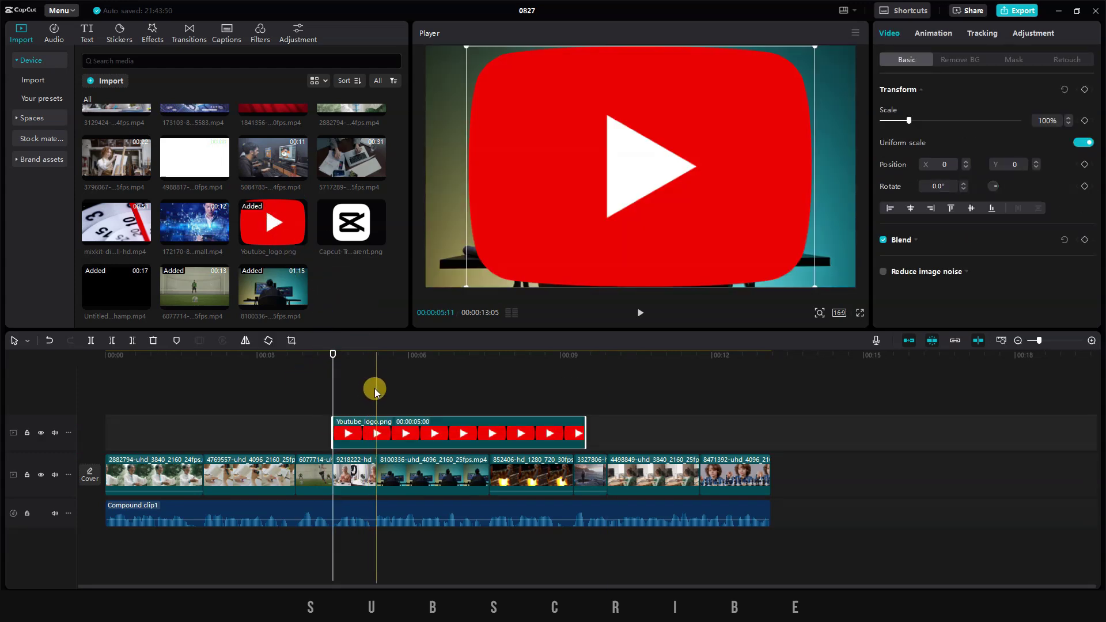
click(377, 389)
click(388, 431)
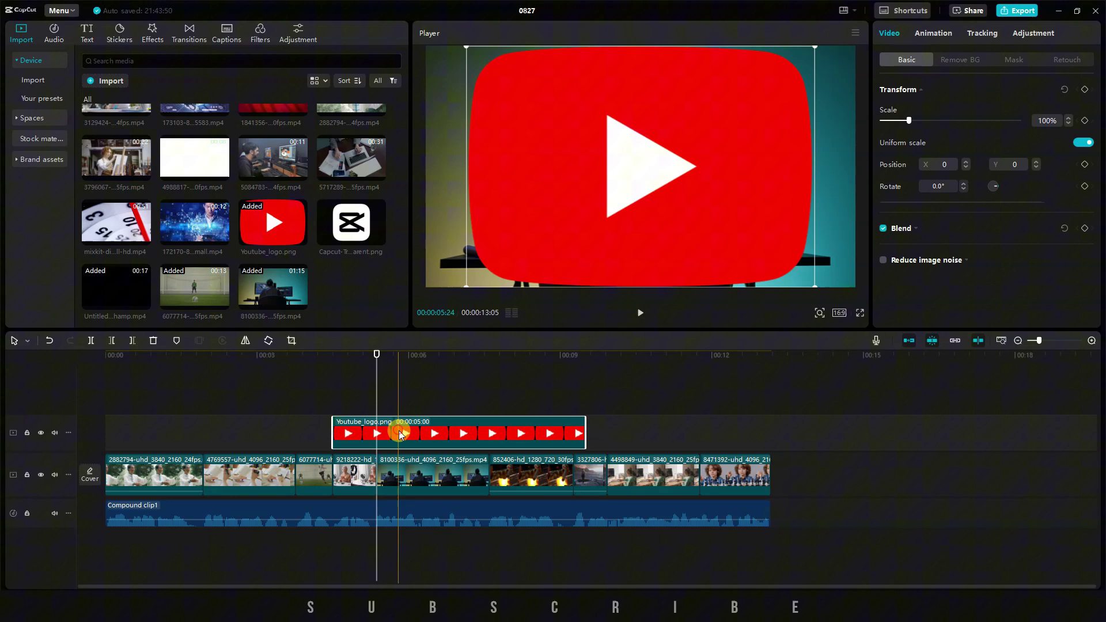
key(w)
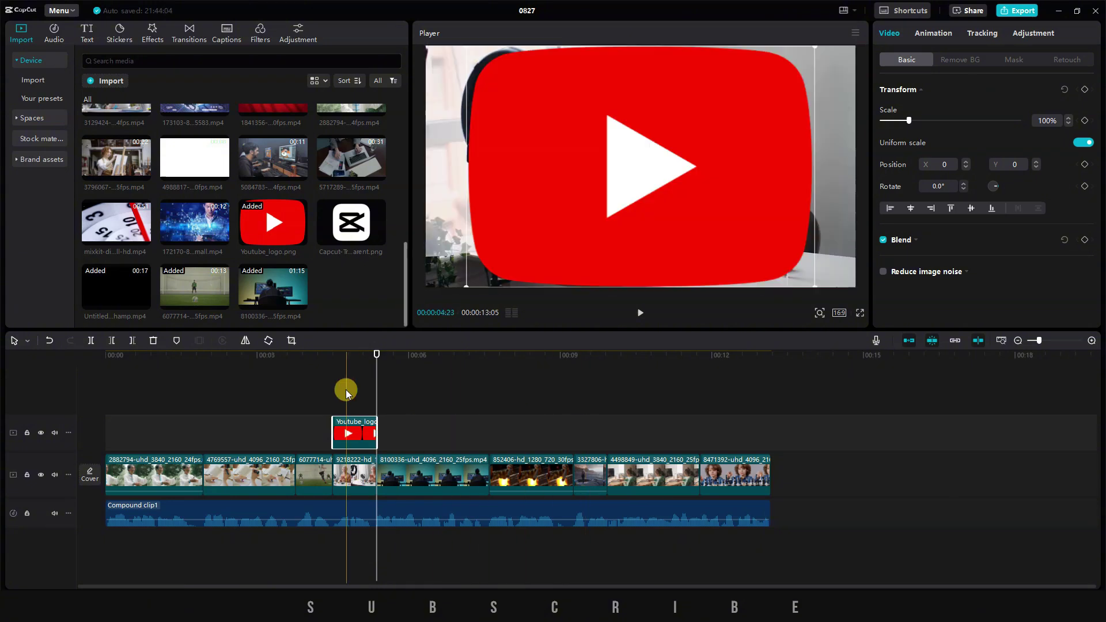
click(351, 397)
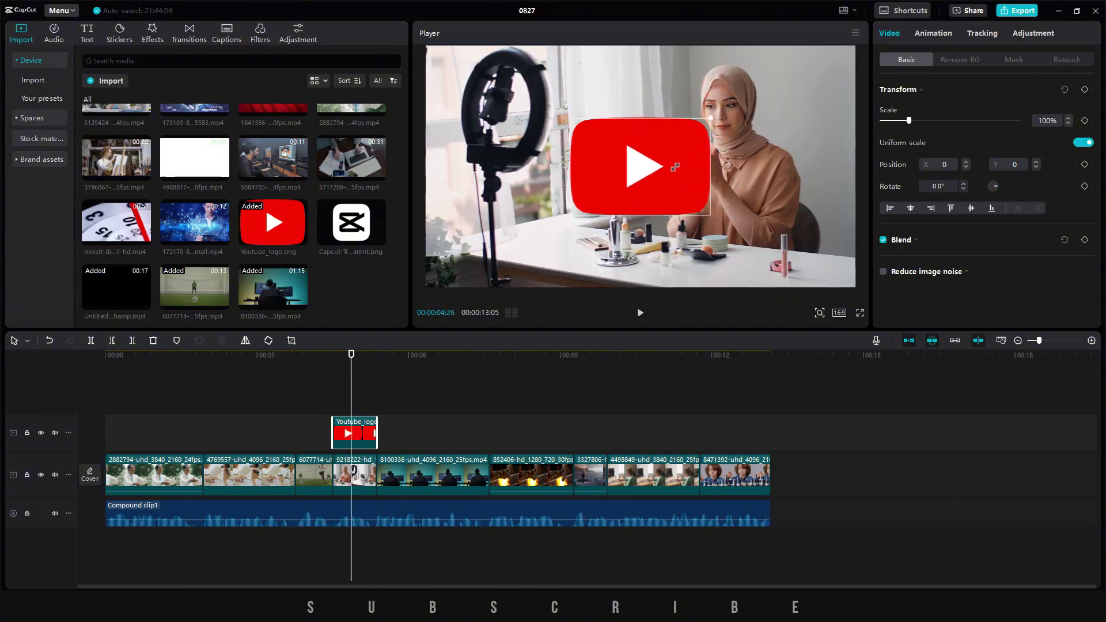
drag(646, 183, 516, 253)
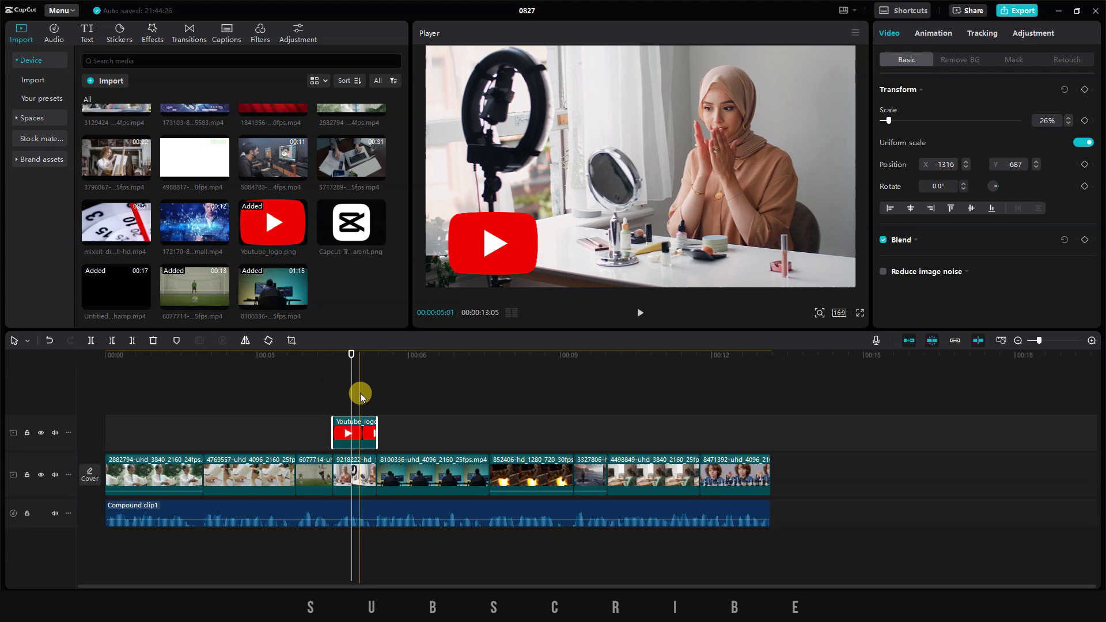
Step: Tilt the YouTube logo to about -166°, then step its rotation in 90° increments to 360.0°
click(352, 434)
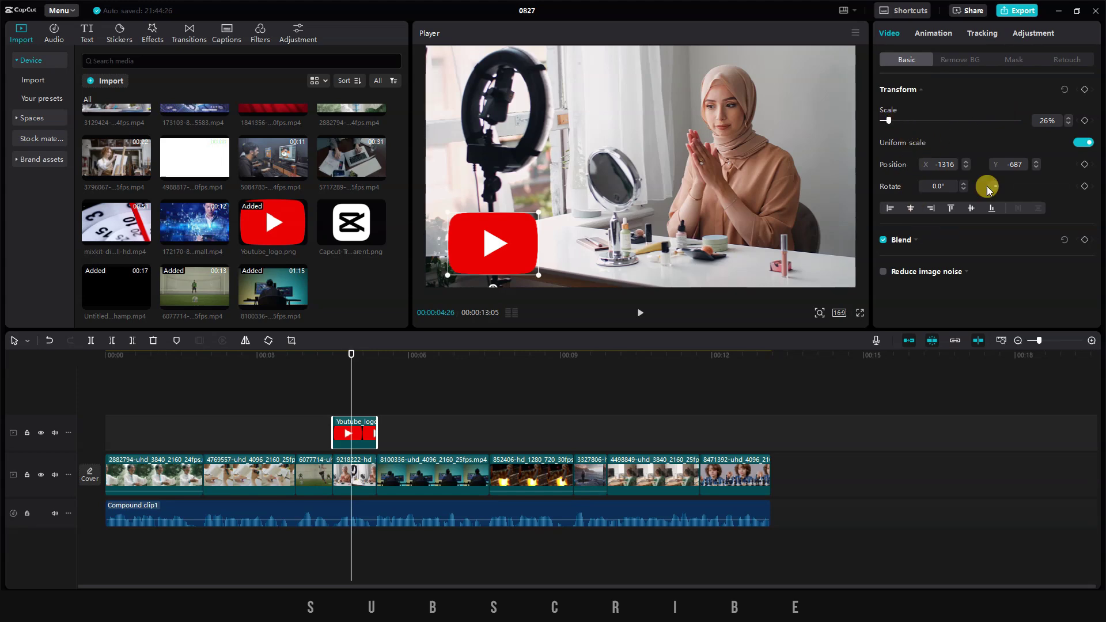
drag(993, 190, 995, 183)
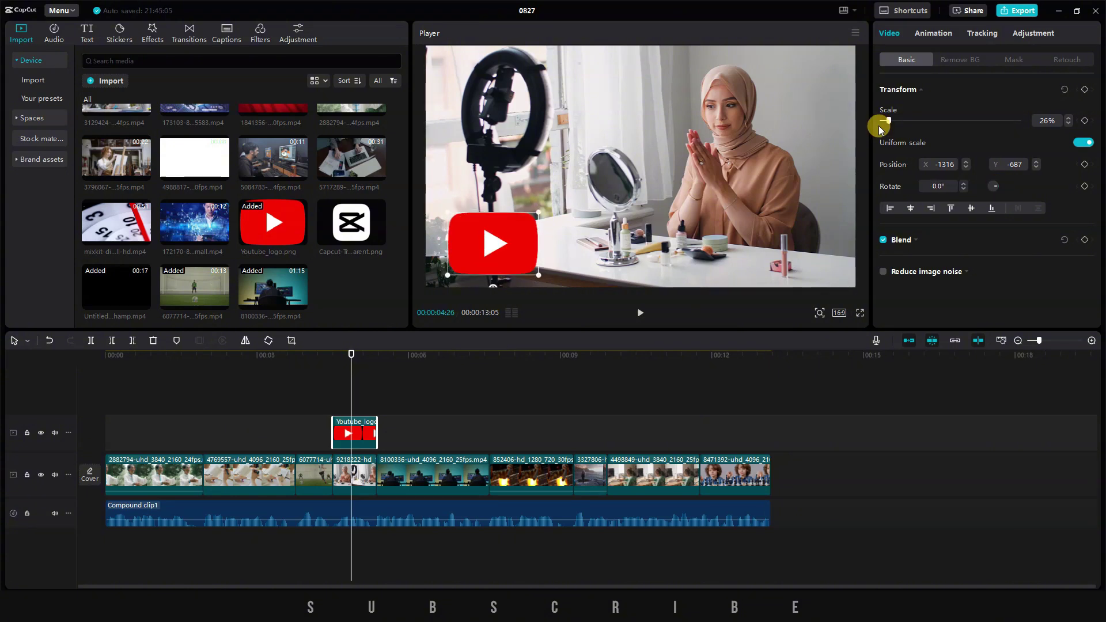
click(271, 343)
click(271, 343)
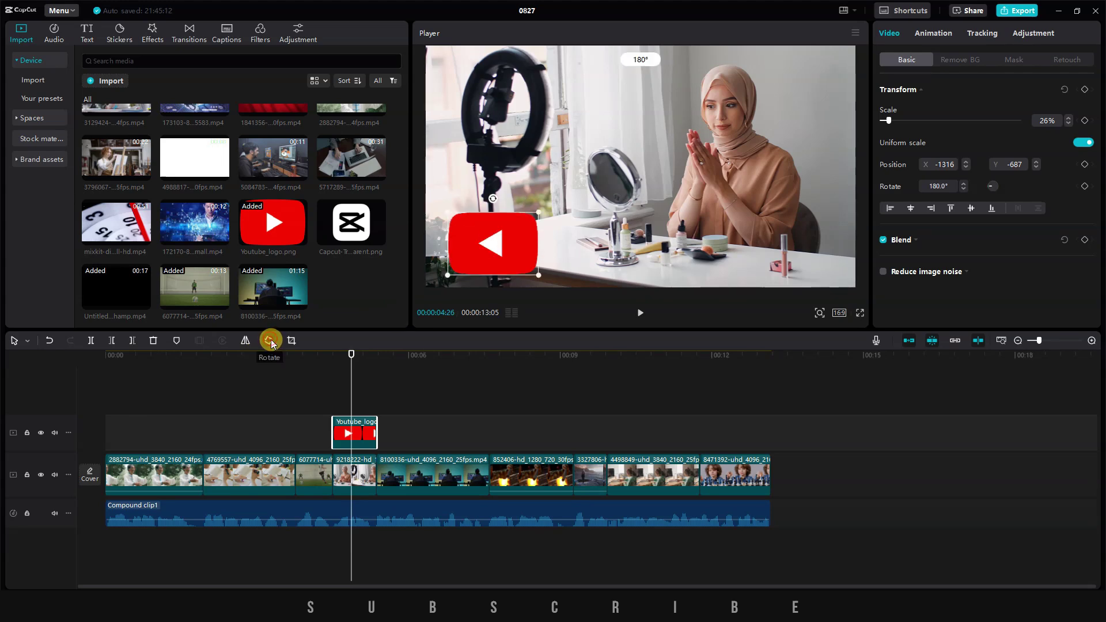
click(270, 344)
click(271, 343)
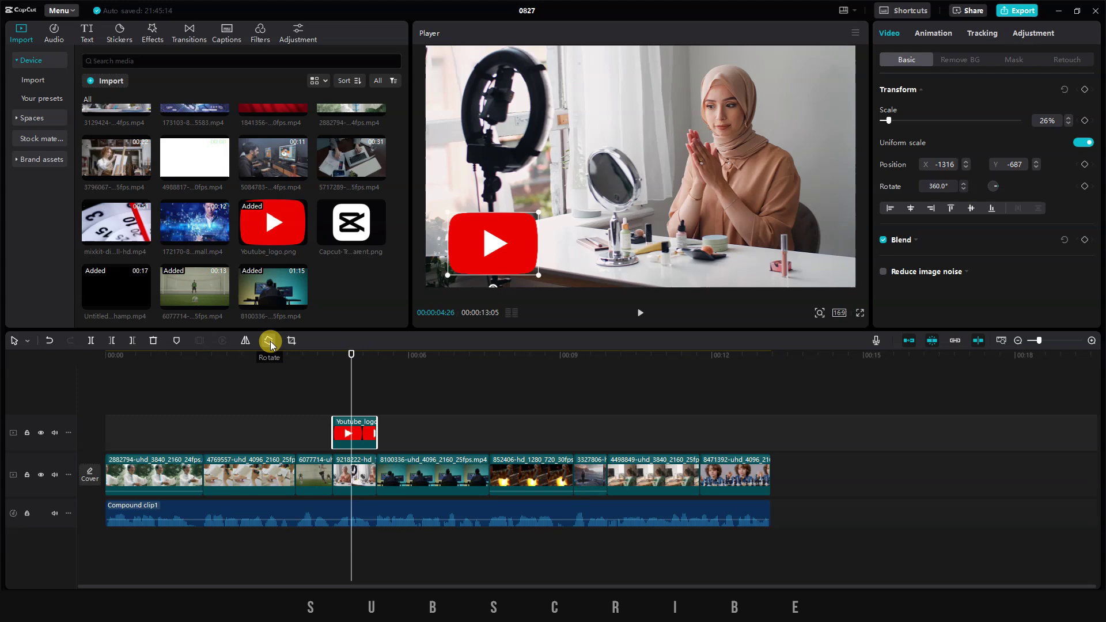
click(285, 285)
Step: Place the goalkeeper clip (6077714) on the overlay track after the logo and shrink it to 50%
drag(192, 282, 403, 421)
click(454, 432)
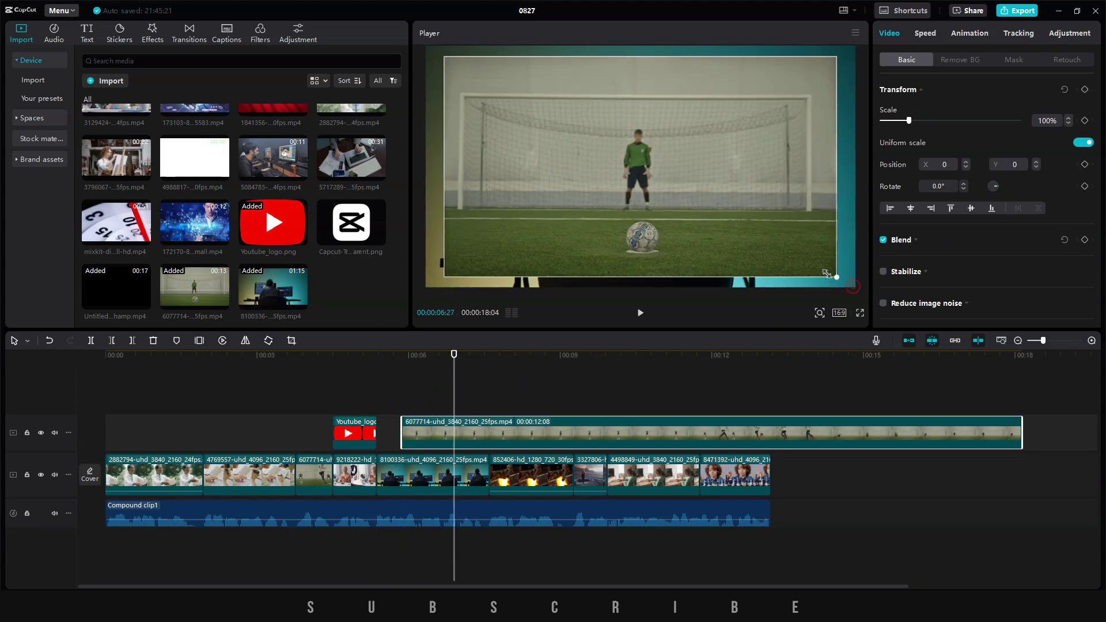
drag(828, 273, 696, 200)
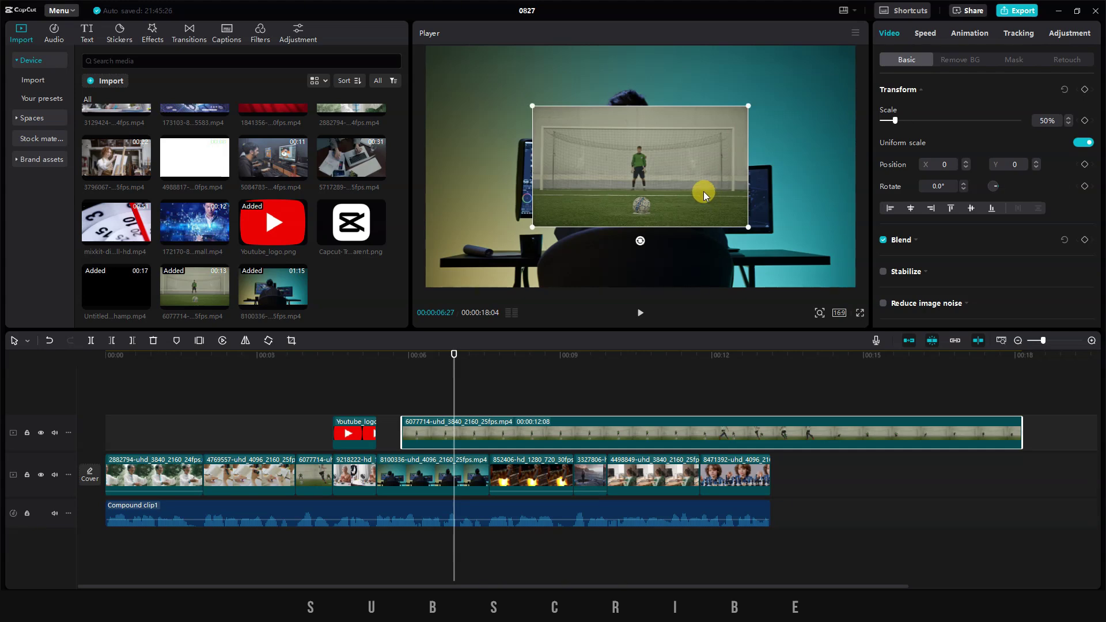
Step: Rotate the goalkeeper clip in 90° steps up to 720.0°, then delete it
click(269, 341)
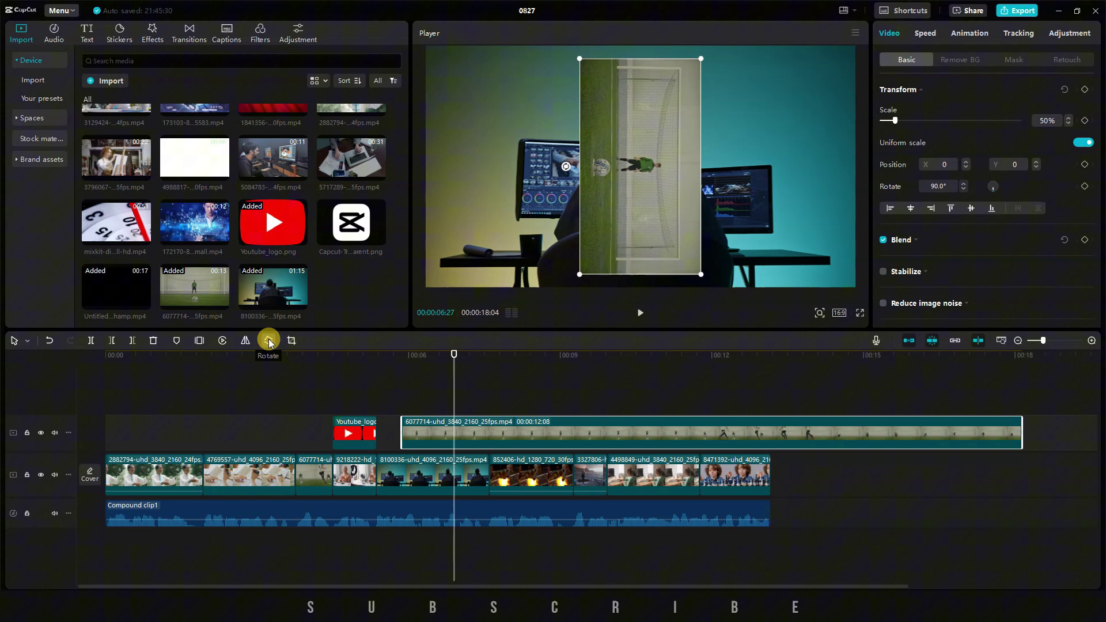
click(268, 341)
click(269, 341)
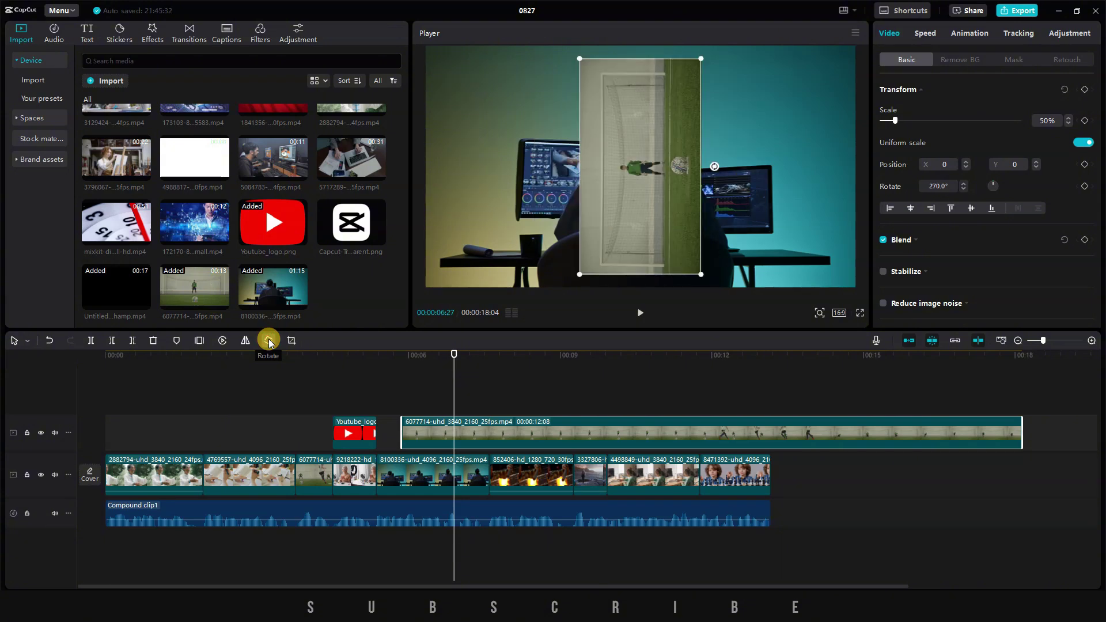
click(268, 340)
click(268, 341)
click(269, 340)
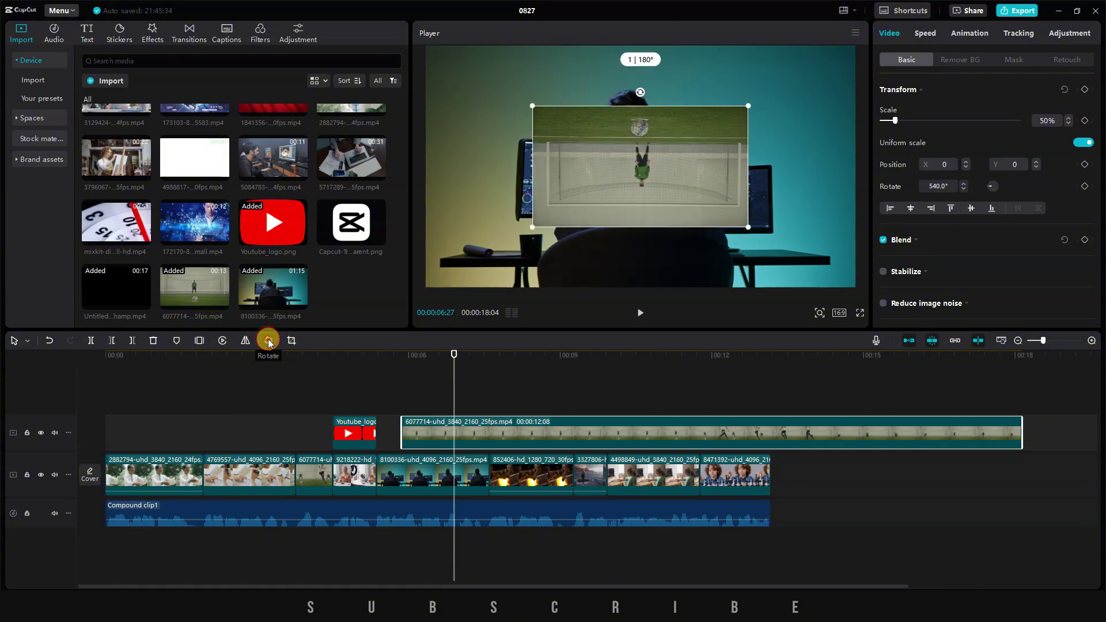
click(268, 340)
click(268, 341)
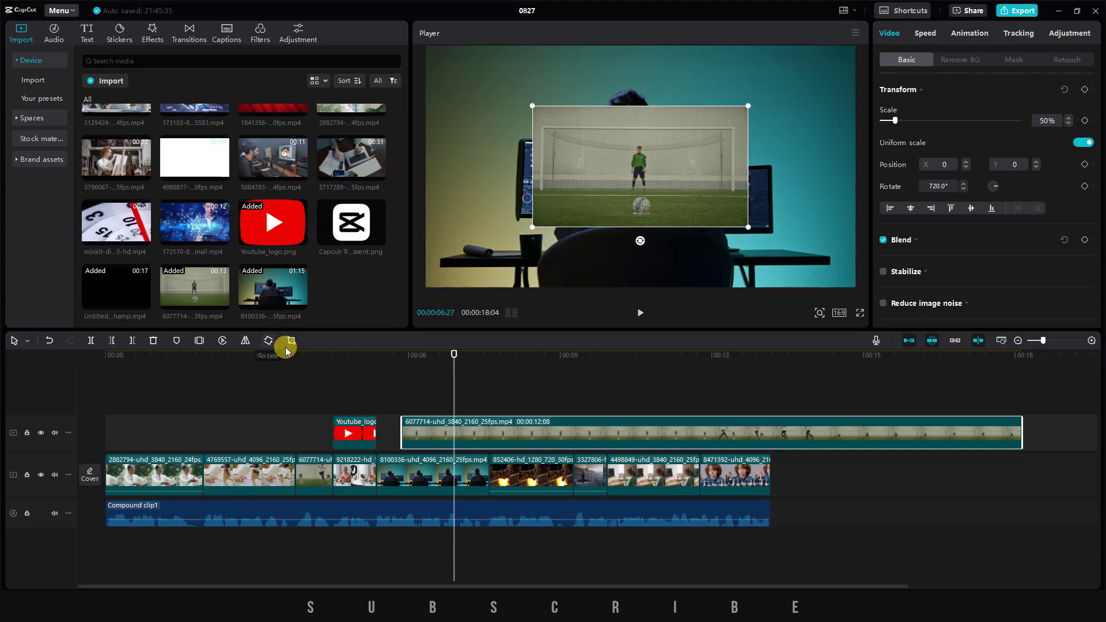
key(Delete)
Step: Put the 5084783 computer-editing clip on the overlay track, preview it mirrored, then unmirror it
drag(274, 157, 411, 424)
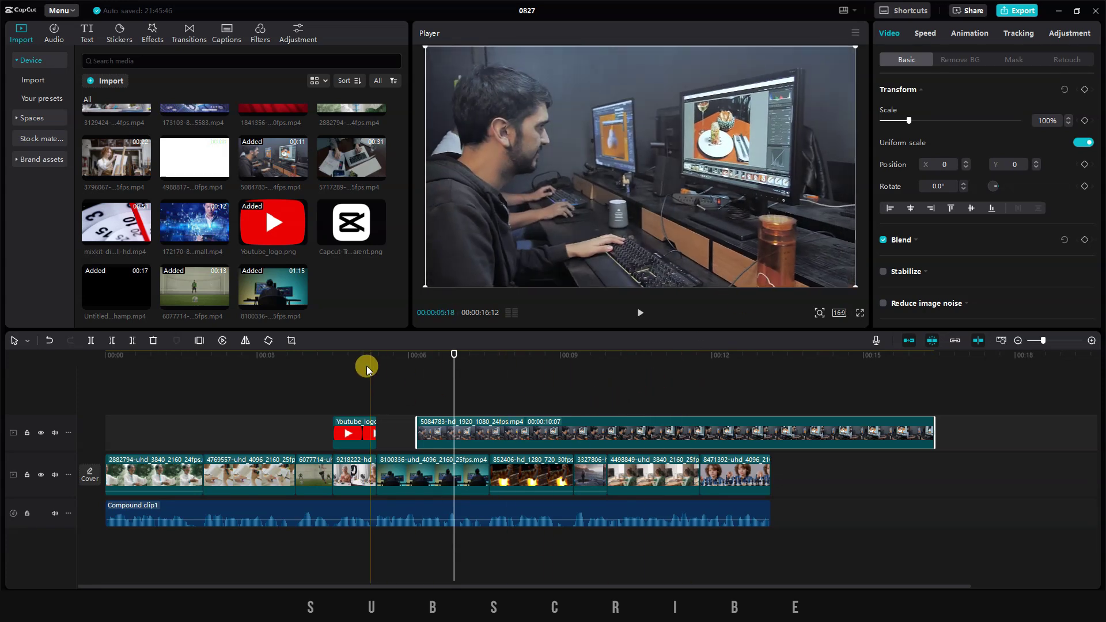
click(243, 341)
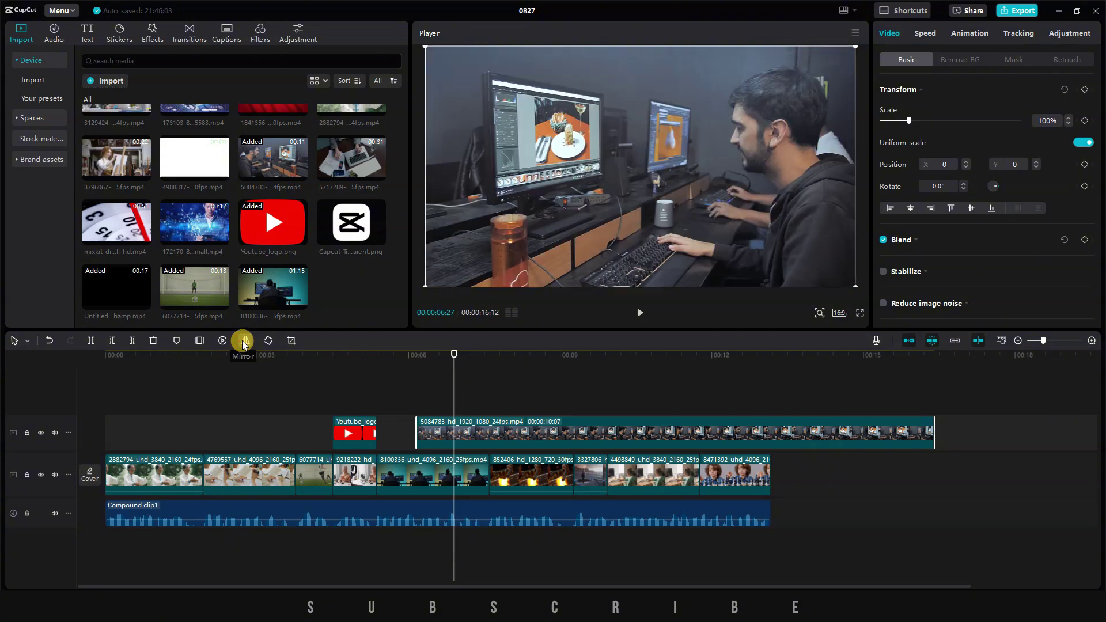
click(637, 314)
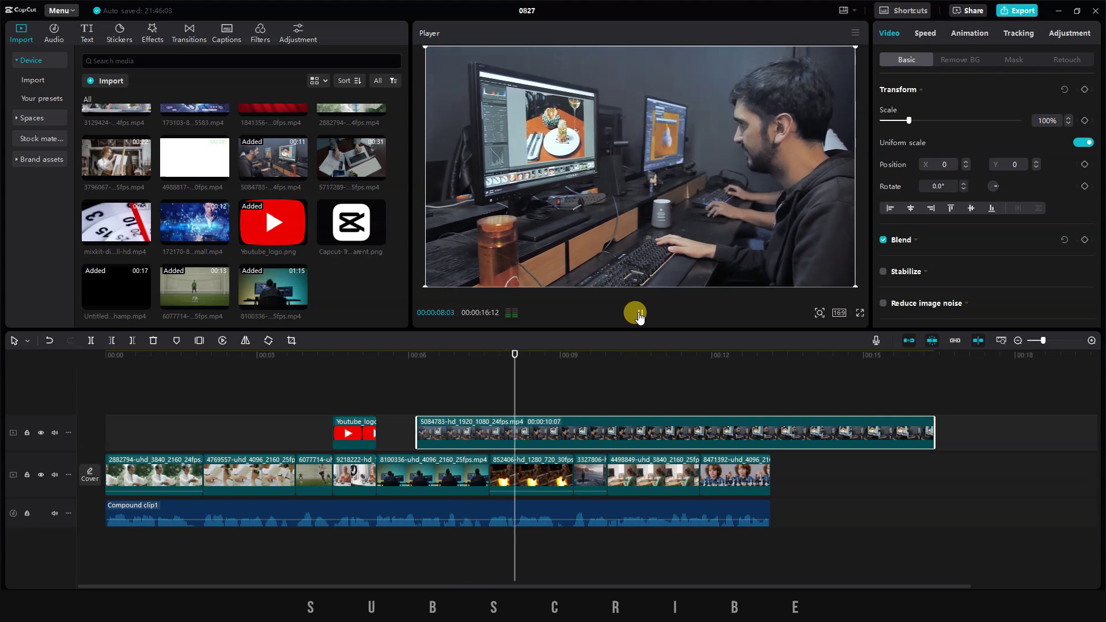
click(638, 314)
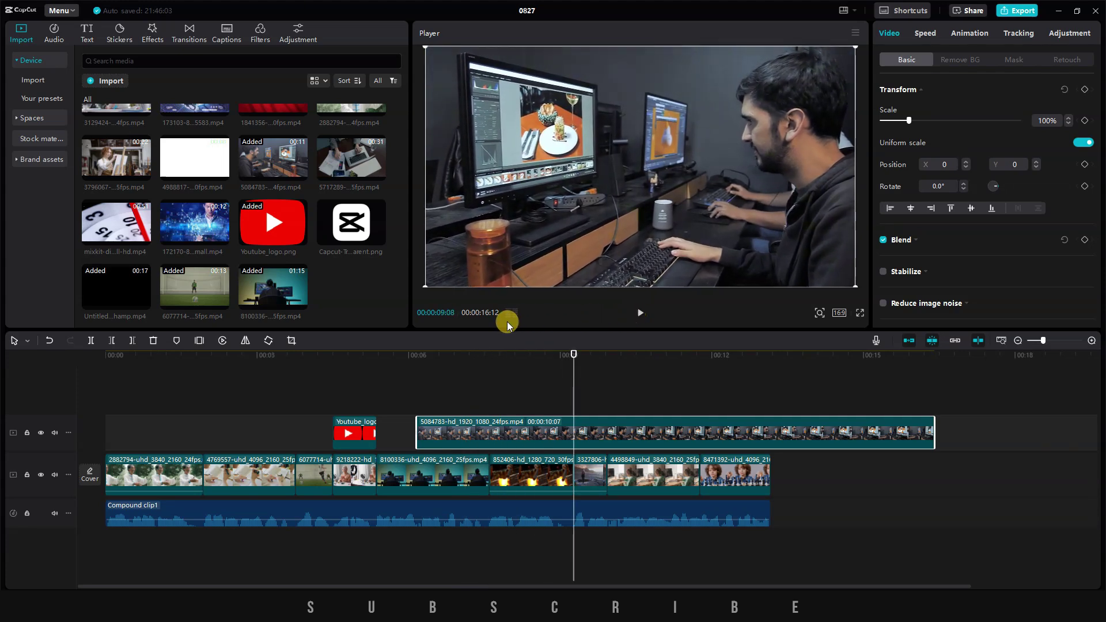
click(464, 355)
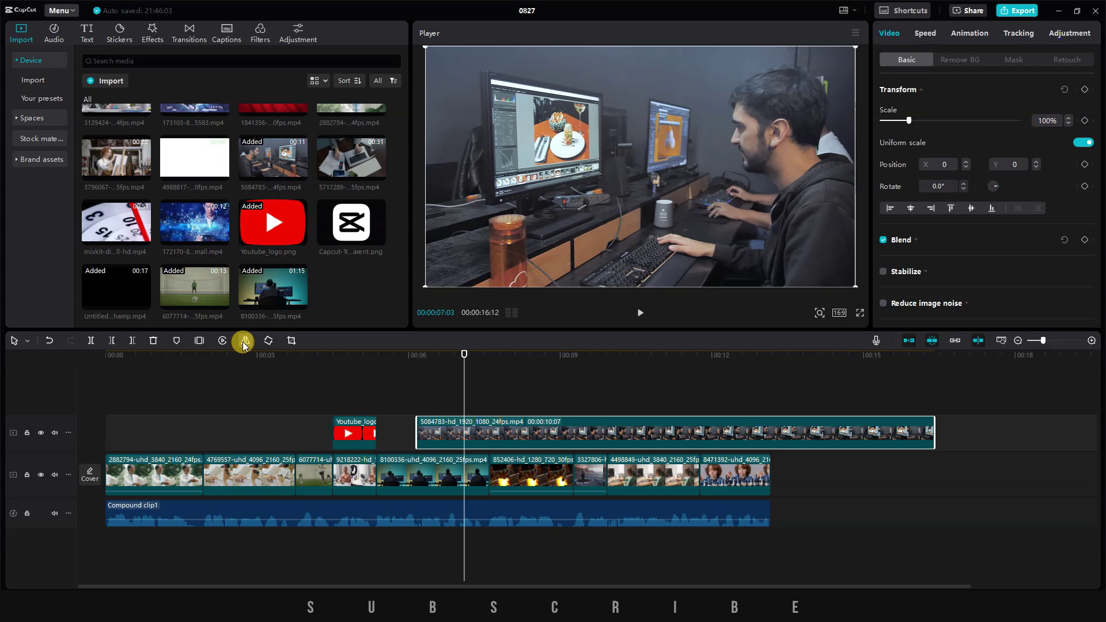
click(243, 341)
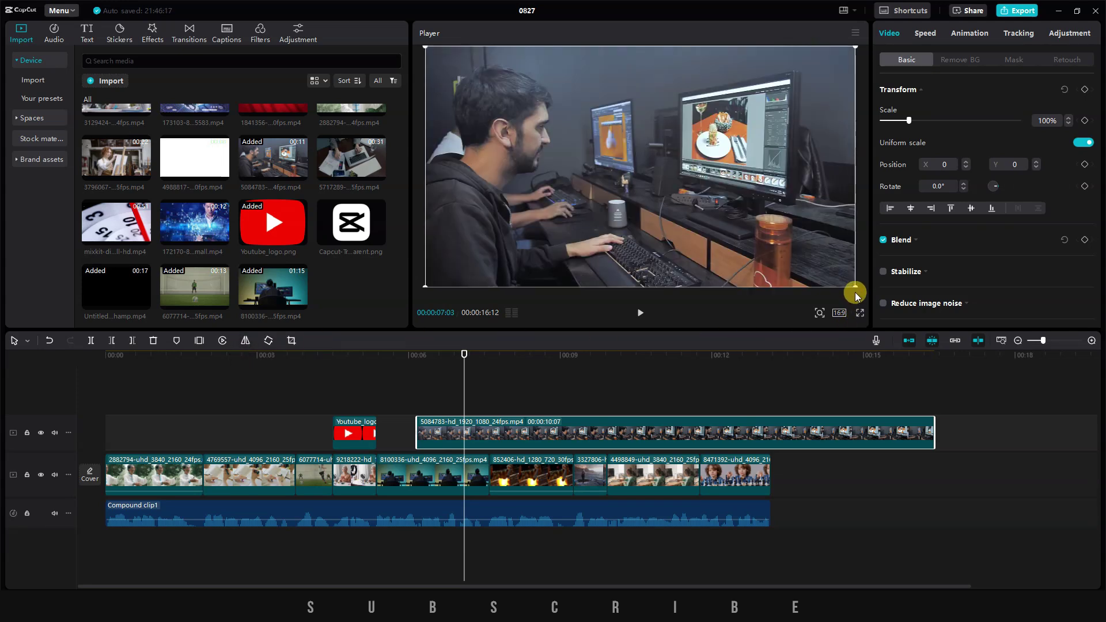
Step: Scale the 5084783 overlay to 63% and crop it to a narrow portrait strip around the man
drag(854, 283, 727, 237)
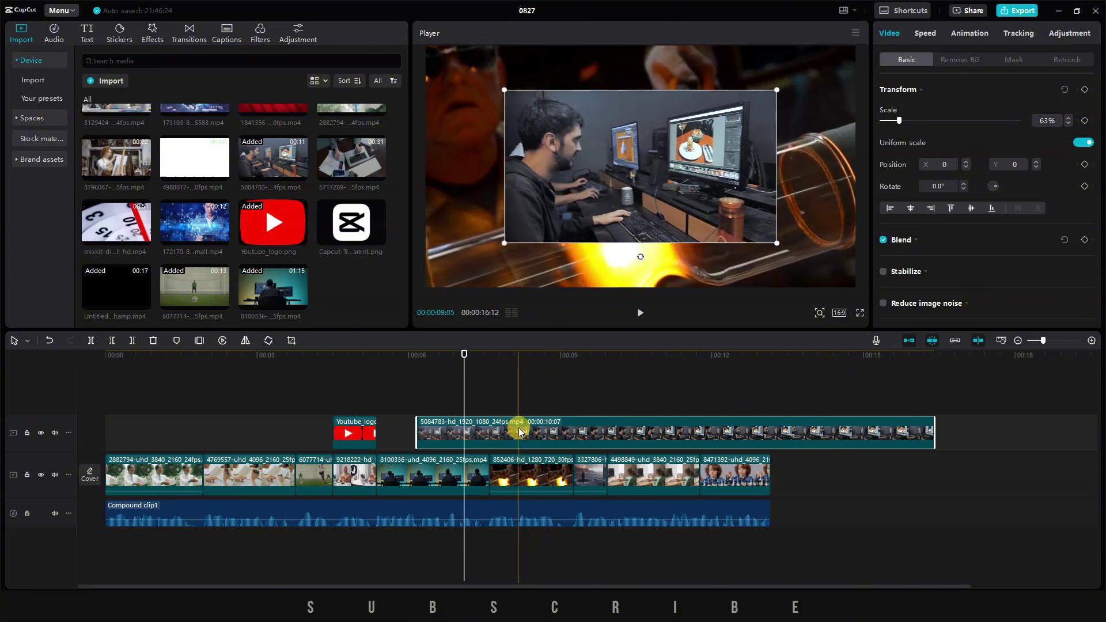
click(292, 344)
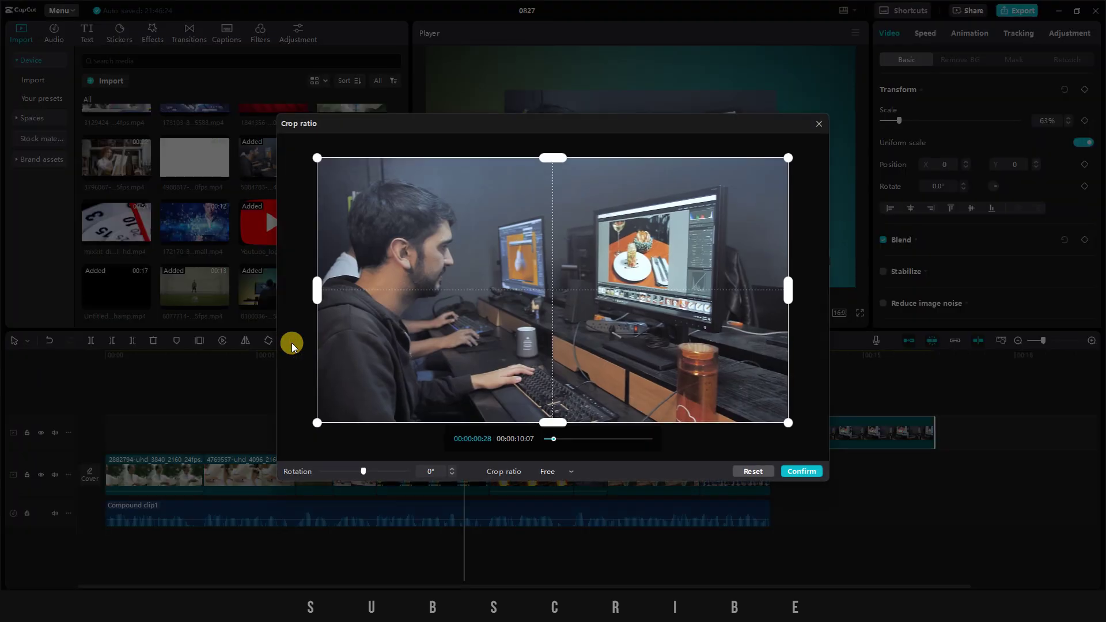
drag(787, 298, 490, 305)
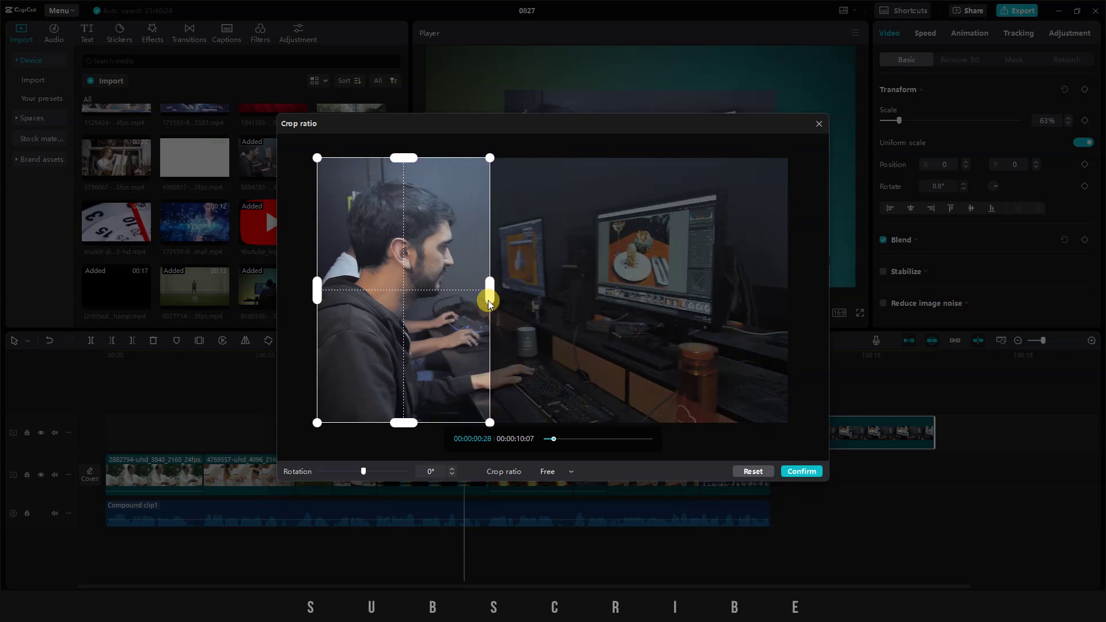
click(802, 472)
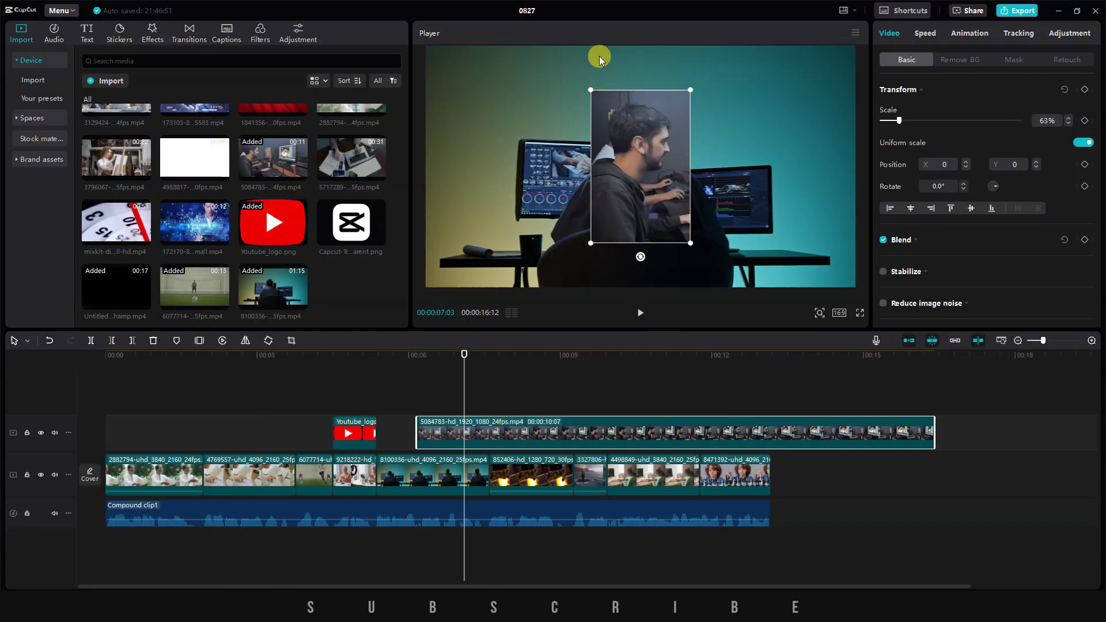
Step: Move the cropped man-at-desk overlay to the upper left of the frame and preview it
drag(631, 148, 500, 123)
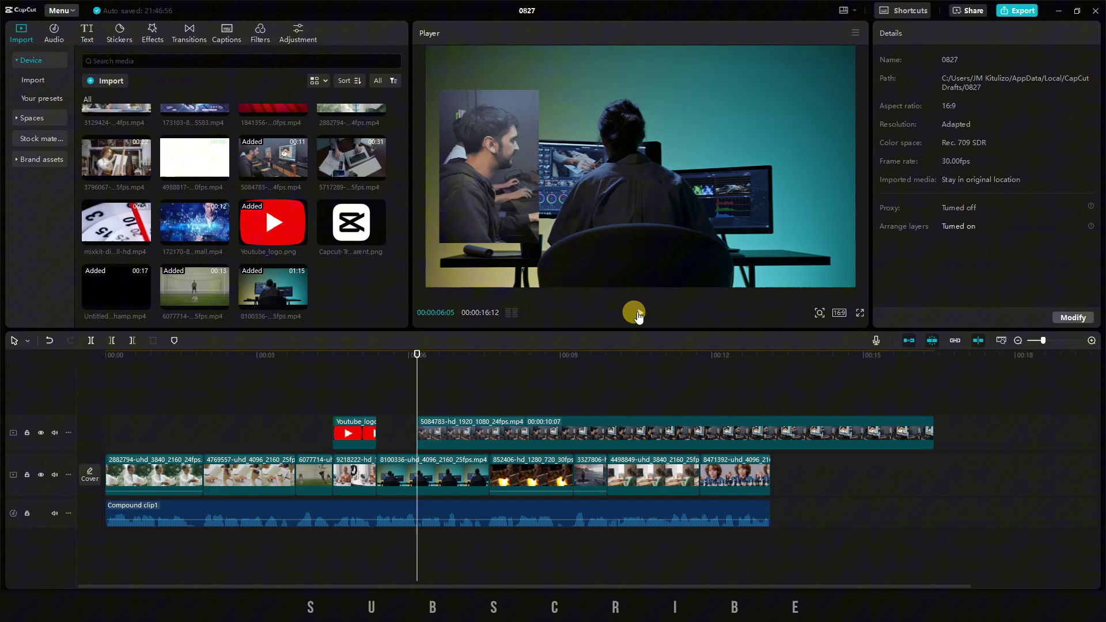
click(638, 314)
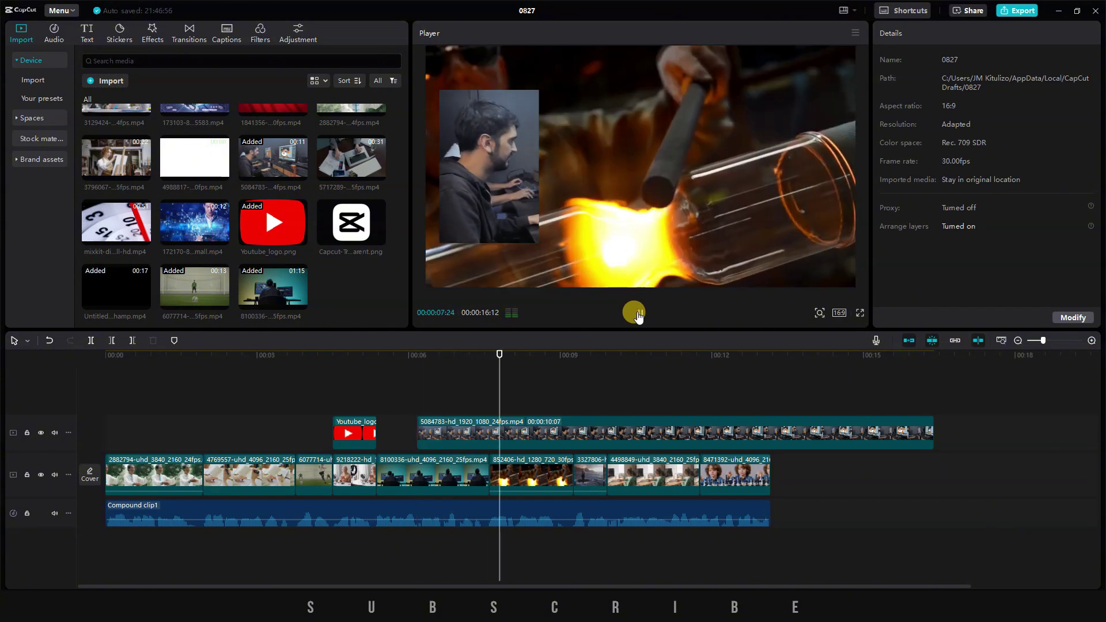